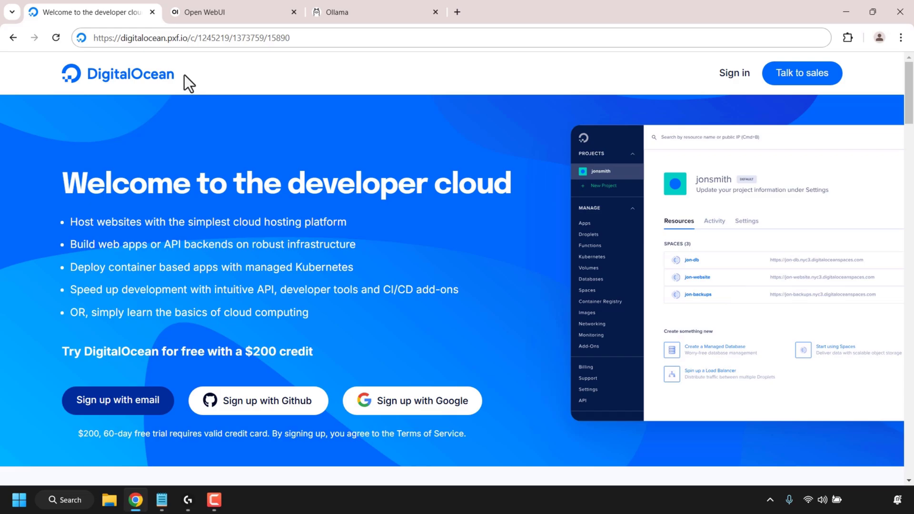
Step: Switch from the DigitalOcean welcome page to the Open WebUI tab in Chrome
{"action": "left_click", "coordinate": [238, 12]}
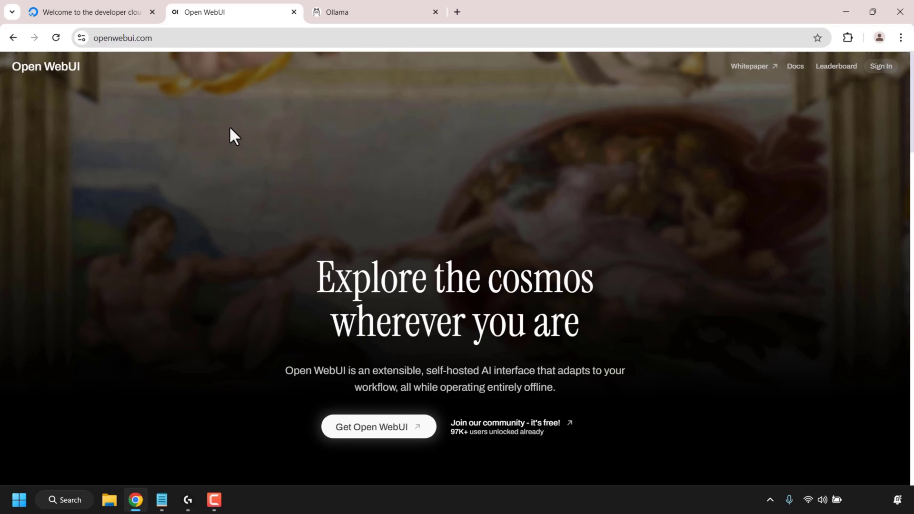
Step: Skim the Open WebUI and Ollama pages, then close both tabs
{"action": "scroll", "coordinate": [230, 127], "scroll_direction": "down", "scroll_amount": 10}
{"action": "scroll", "coordinate": [257, 119], "scroll_direction": "up", "scroll_amount": 1}
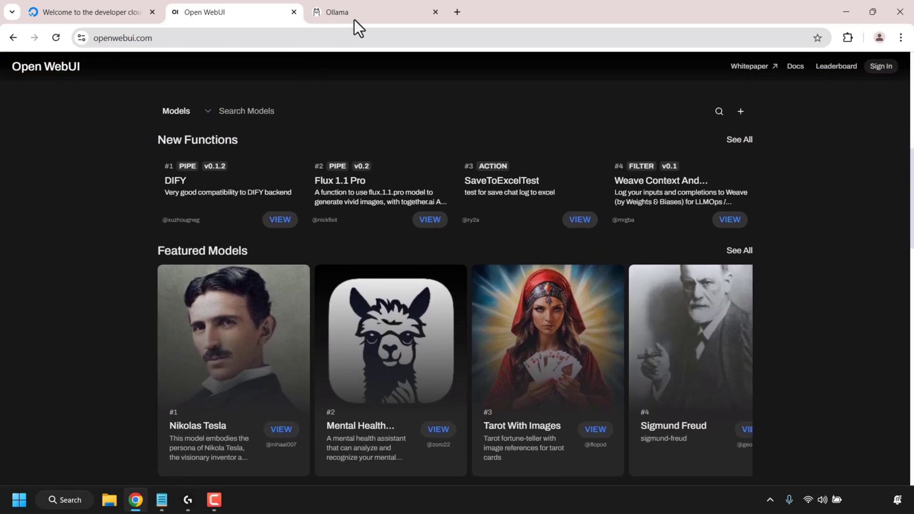
{"action": "left_click", "coordinate": [354, 14]}
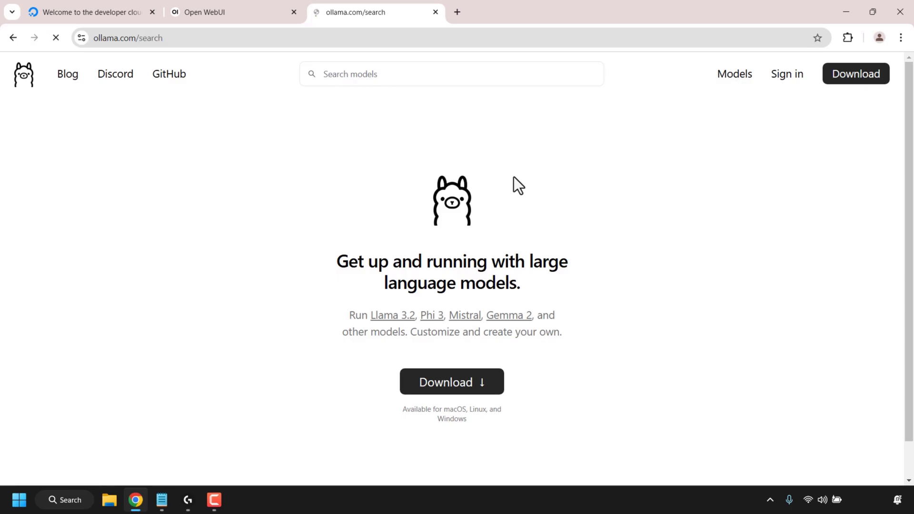
{"action": "scroll", "coordinate": [513, 176], "scroll_direction": "down", "scroll_amount": 20}
{"action": "scroll", "coordinate": [513, 173], "scroll_direction": "up", "scroll_amount": 20}
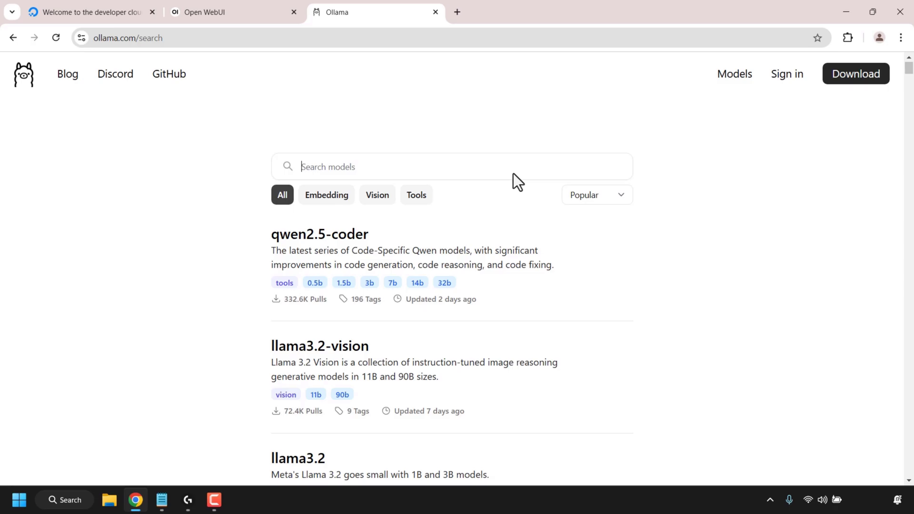
{"action": "left_click", "coordinate": [292, 13]}
{"action": "left_click", "coordinate": [292, 12]}
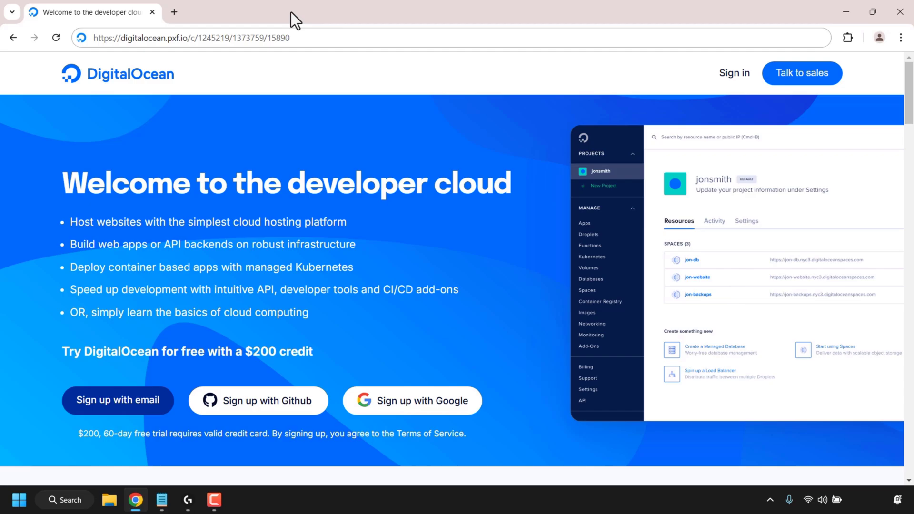
Step: Sign in to DigitalOcean and bring up the Create menu in the Tutorials project
{"action": "left_click", "coordinate": [301, 37]}
{"action": "left_click", "coordinate": [318, 38]}
{"action": "left_click", "coordinate": [206, 93]}
{"action": "left_click", "coordinate": [724, 76]}
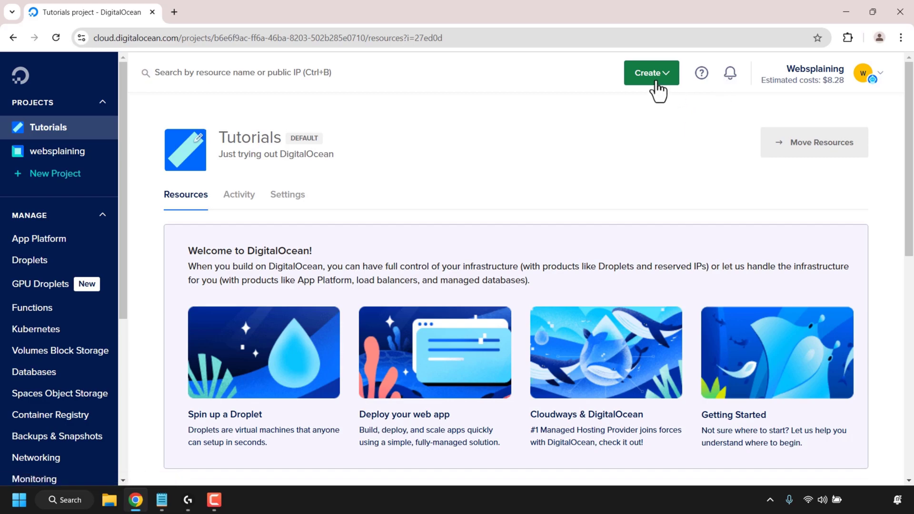
{"action": "left_click", "coordinate": [658, 90]}
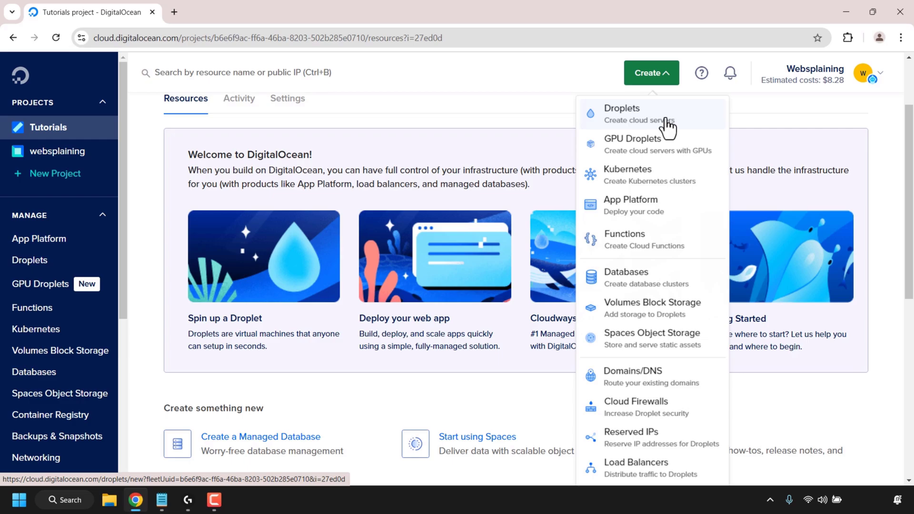
Step: Start a new Droplet and set its region to Singapore (Datacenter 1, SGP1)
{"action": "left_click", "coordinate": [667, 120]}
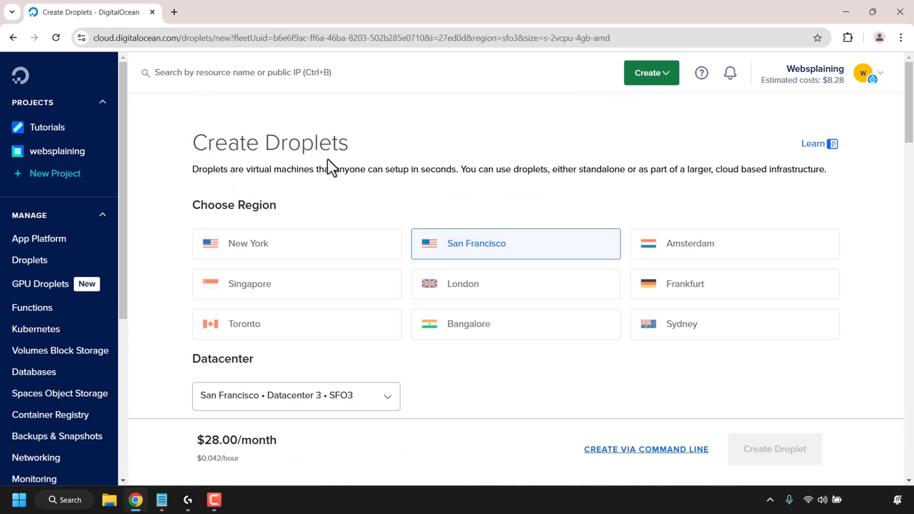
{"action": "left_click", "coordinate": [294, 299]}
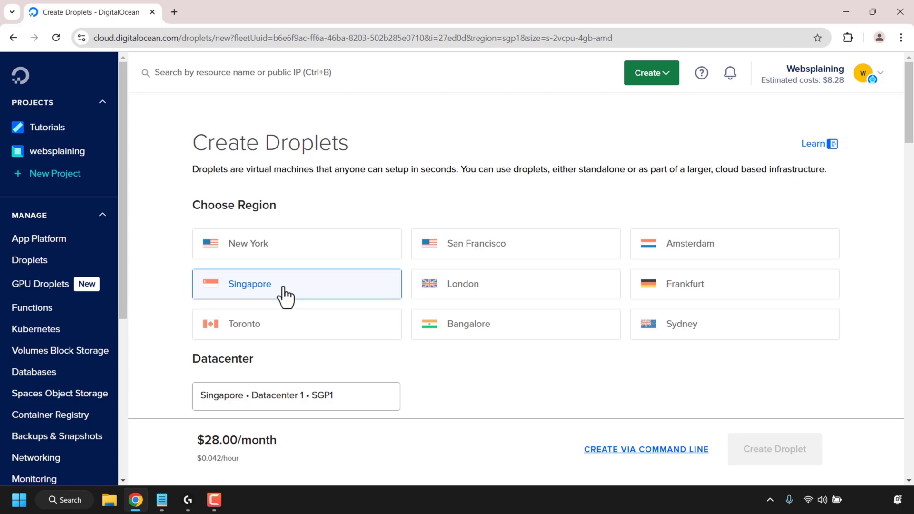
{"action": "left_click_drag", "start_coordinate": [912, 126], "coordinate": [912, 193]}
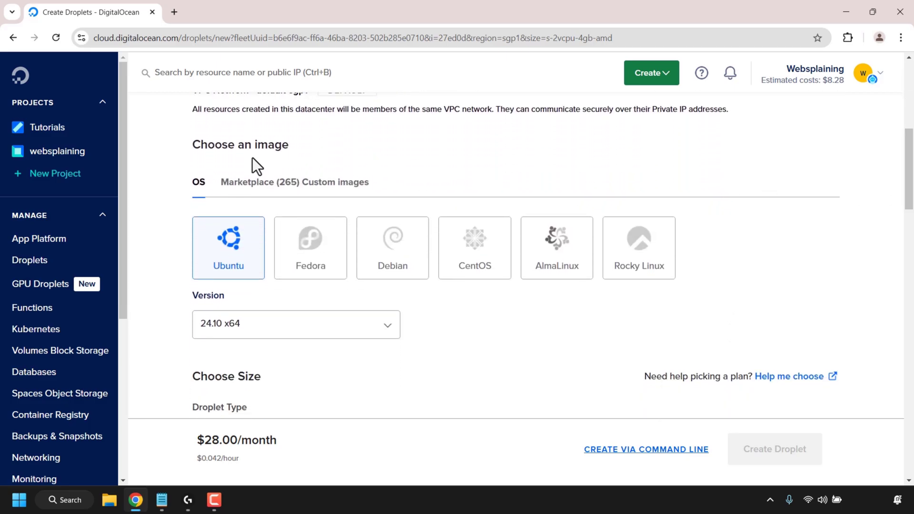
Step: Search the Marketplace for 'ollama with openwebui' and choose the Ollama with Open WebUI image
{"action": "left_click", "coordinate": [252, 190]}
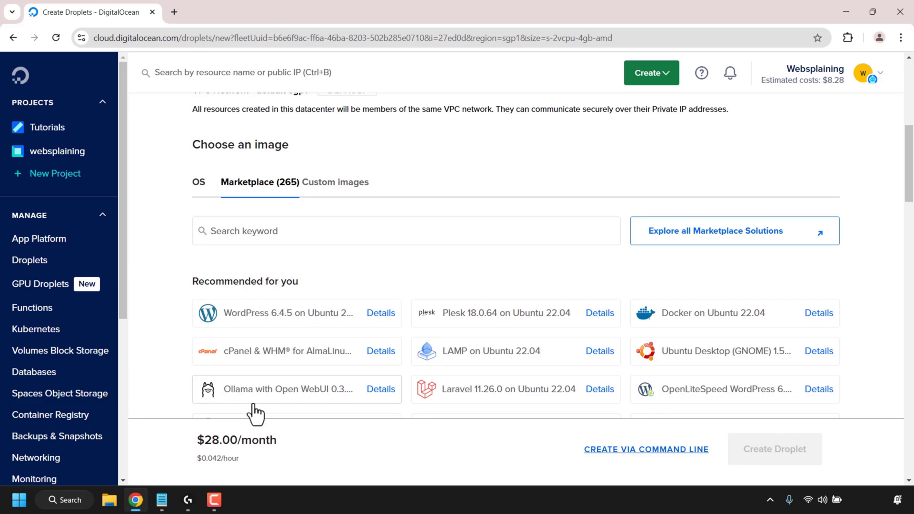
{"action": "left_click", "coordinate": [291, 233]}
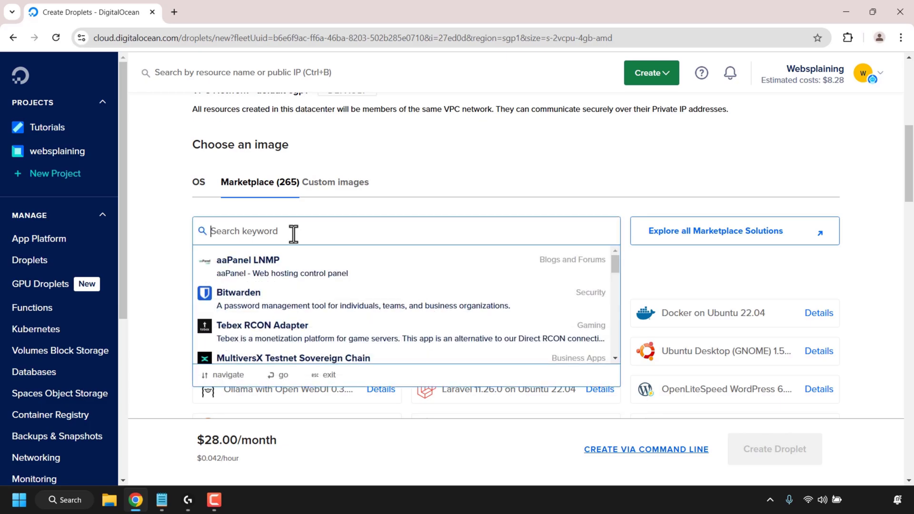
{"action": "type", "text": "ollama with openwebui"}
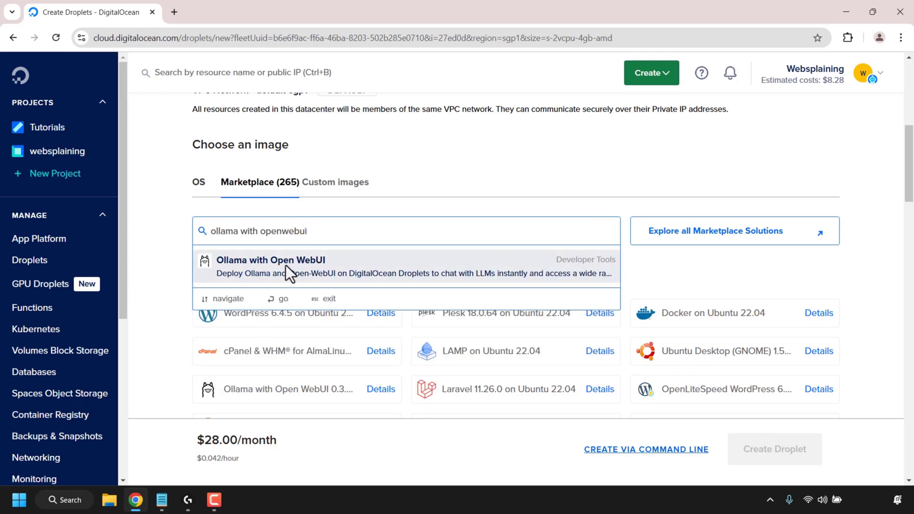
{"action": "left_click", "coordinate": [286, 264]}
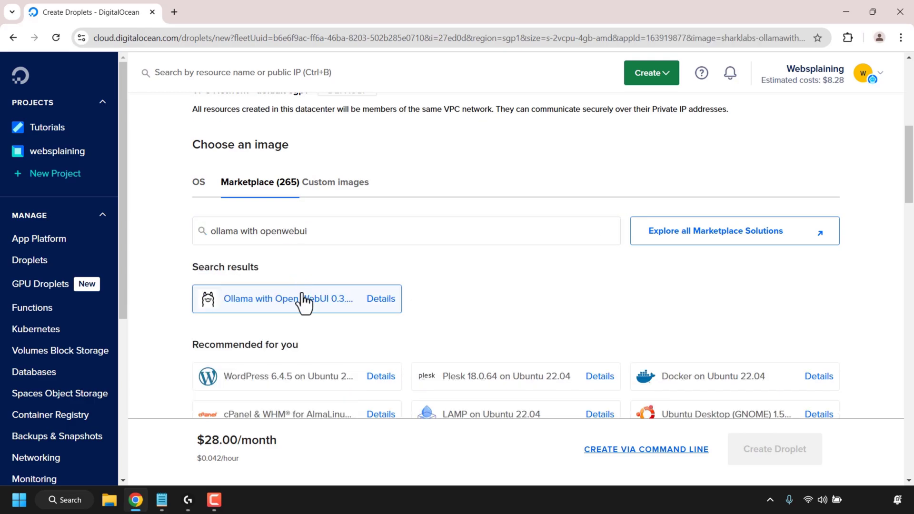
{"action": "left_click_drag", "start_coordinate": [909, 168], "coordinate": [912, 249]}
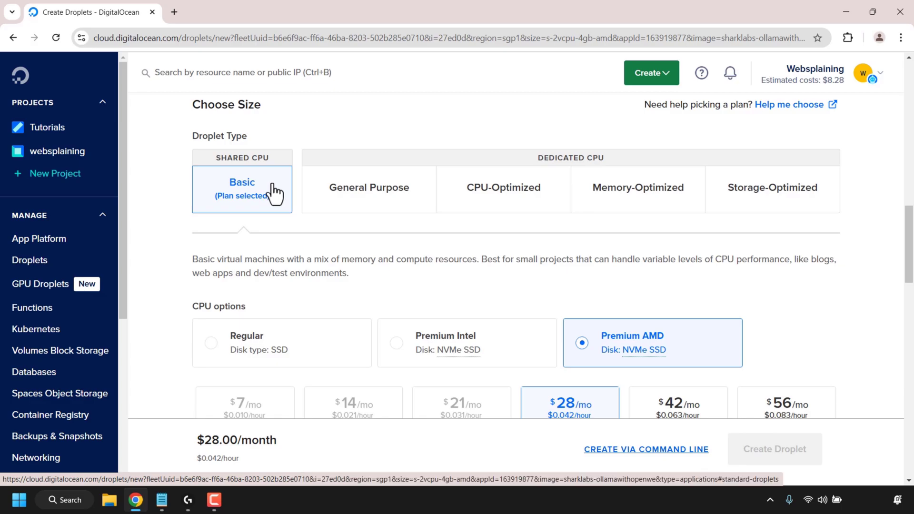
Step: Compare Regular, Premium Intel and Premium AMD plans, keeping Premium AMD at $28/month
{"action": "left_click_drag", "start_coordinate": [912, 250], "coordinate": [913, 284]}
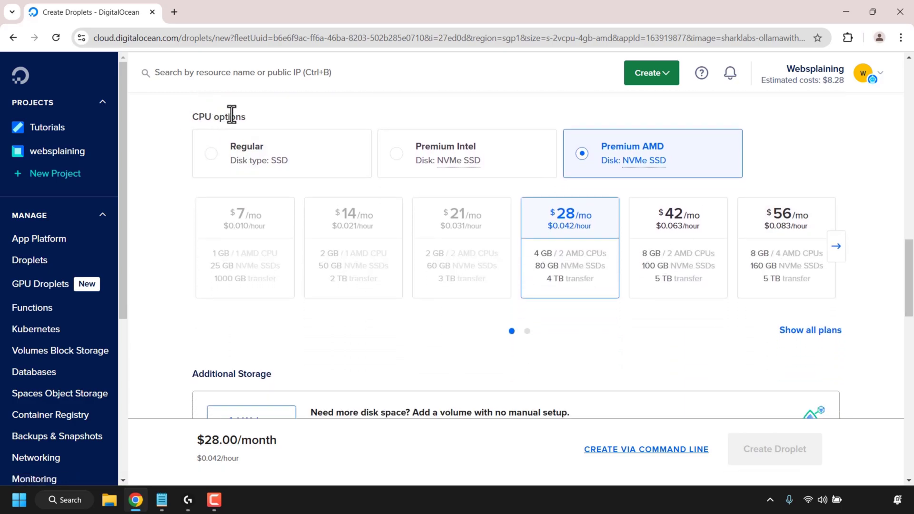
{"action": "left_click", "coordinate": [238, 172]}
{"action": "left_click", "coordinate": [418, 163]}
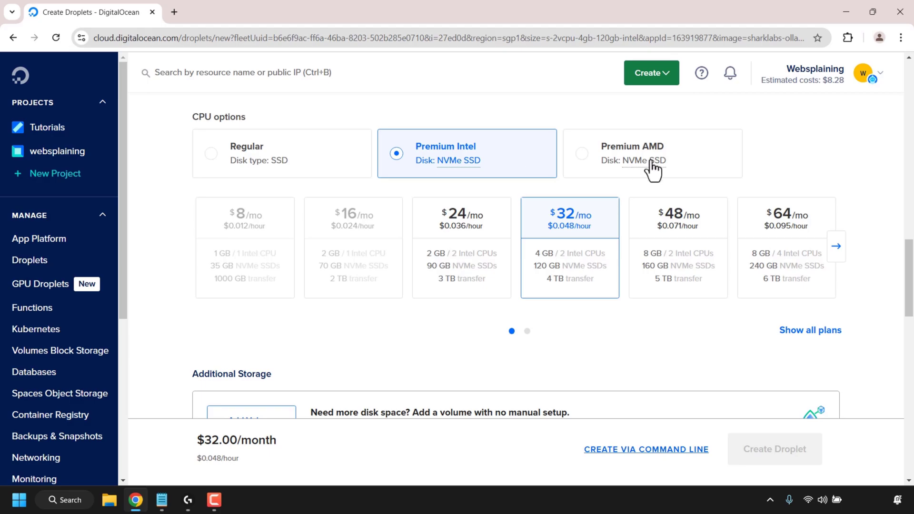
{"action": "left_click", "coordinate": [734, 157]}
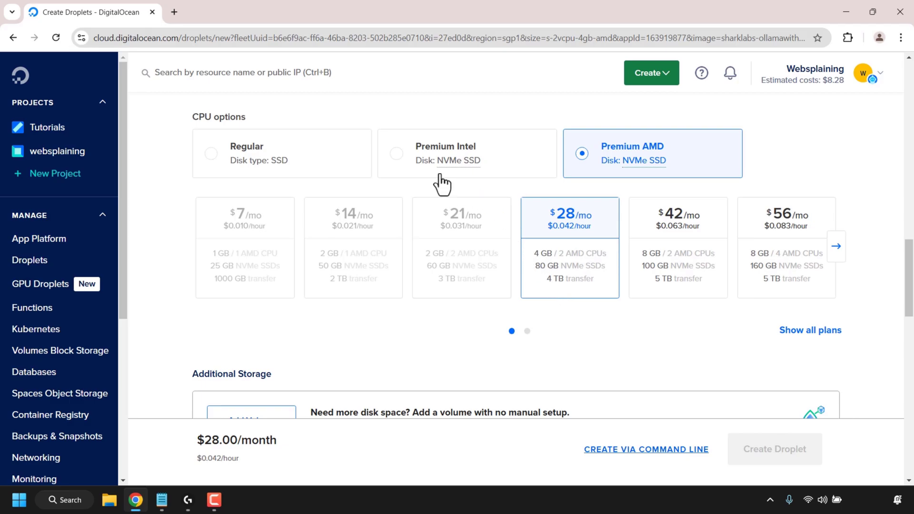
{"action": "left_click", "coordinate": [424, 173]}
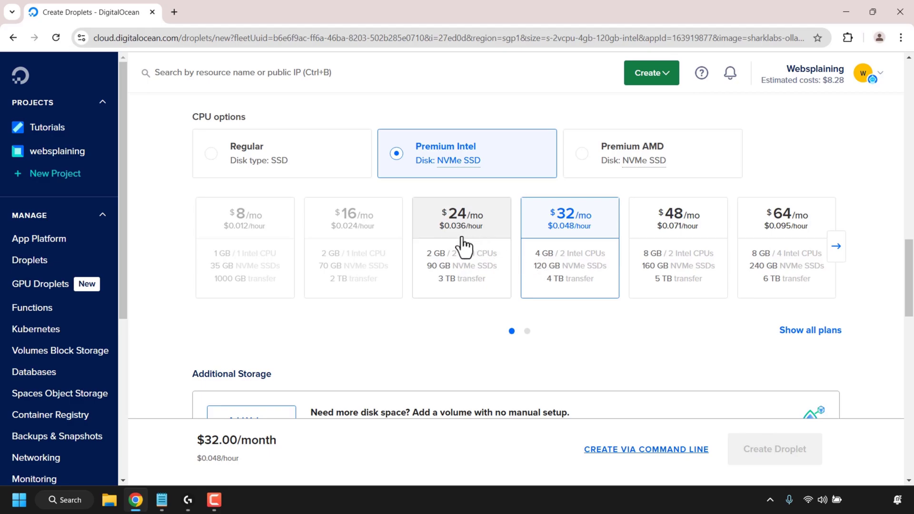
{"action": "left_click", "coordinate": [273, 164]}
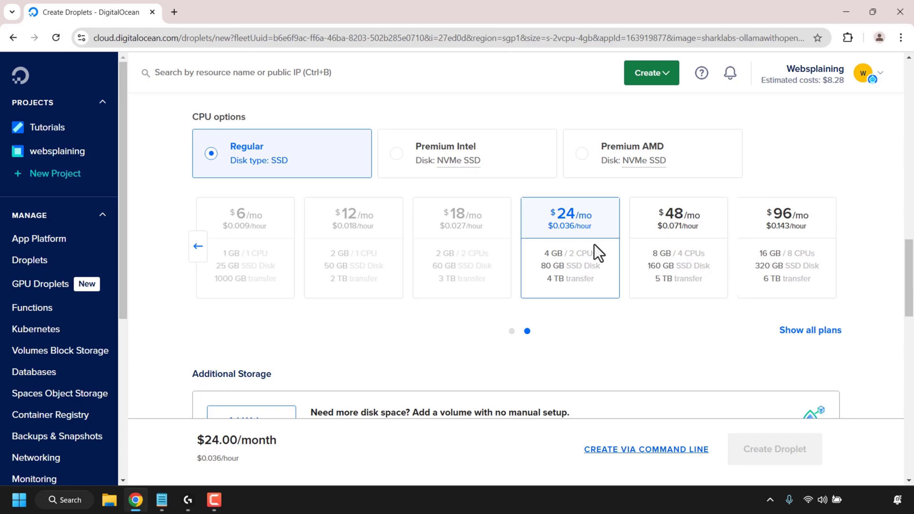
{"action": "left_click", "coordinate": [598, 171]}
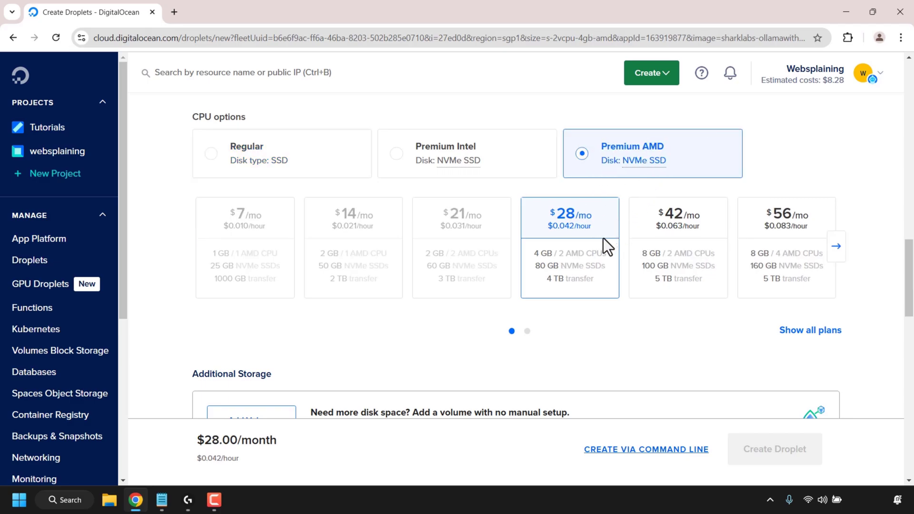
{"action": "left_click_drag", "start_coordinate": [911, 291], "coordinate": [891, 361]}
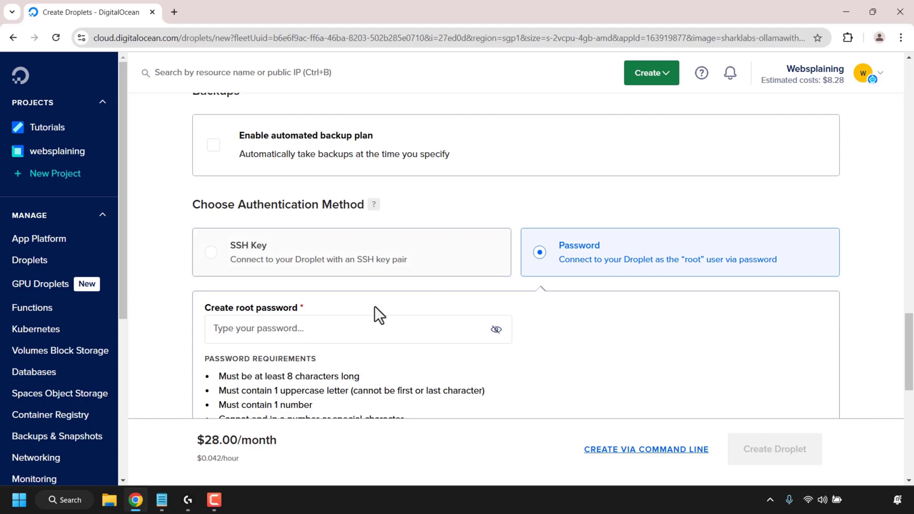
Step: Paste a strong root password into the Droplet's Create root password field
{"action": "scroll", "coordinate": [356, 322], "scroll_direction": "down", "scroll_amount": 1}
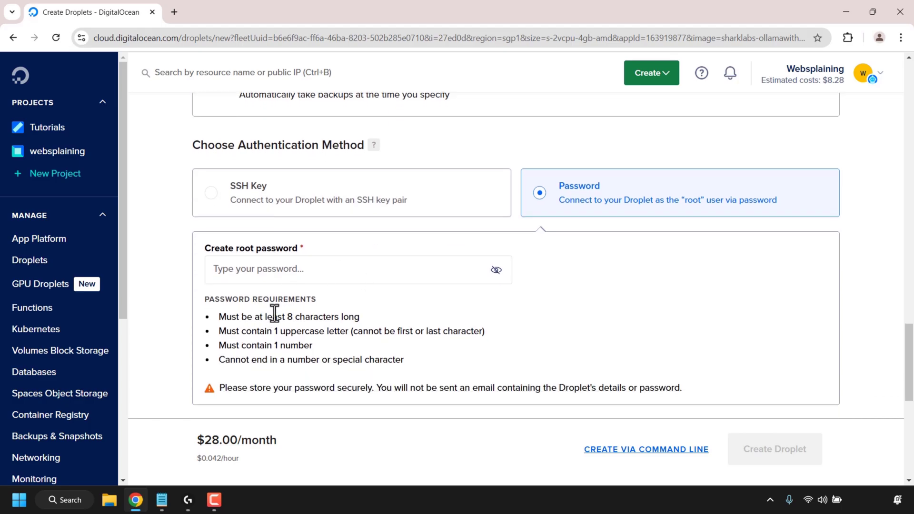
{"action": "left_click", "coordinate": [355, 267]}
{"action": "key", "text": "ctrl+v"}
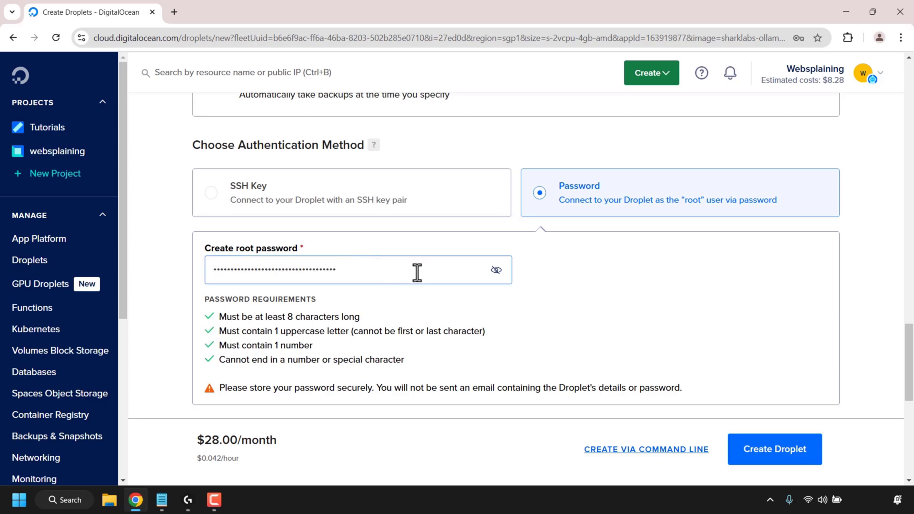
{"action": "scroll", "coordinate": [907, 366], "scroll_direction": "down", "scroll_amount": 9}
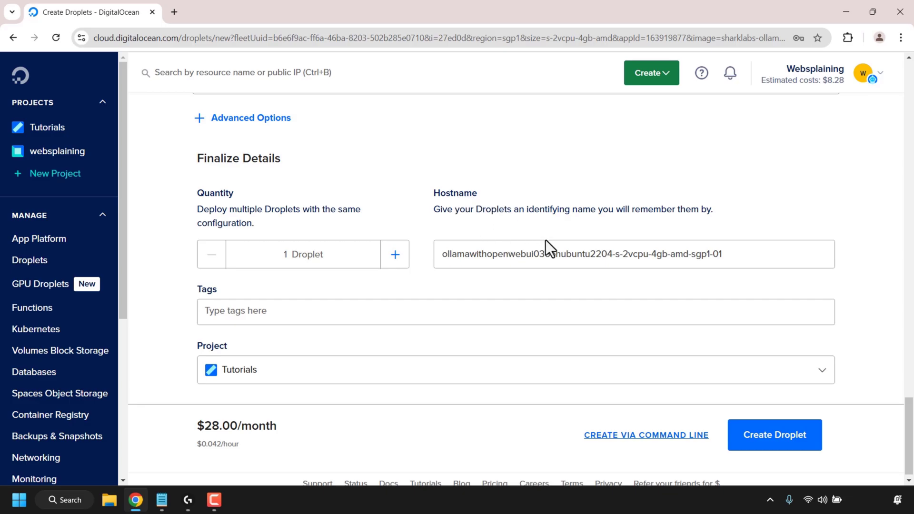
Step: Change the hostname to ollama-openwebui and create the Droplet
{"action": "left_click", "coordinate": [738, 245]}
{"action": "key", "text": "BackSpace"}
{"action": "key", "text": "BackSpace"}
{"action": "key", "text": "BackSpace"}
{"action": "key", "text": "BackSpace"}
{"action": "key", "text": "BackSpace"}
{"action": "key", "text": "BackSpace"}
{"action": "key", "text": "BackSpace"}
{"action": "key", "text": "BackSpace"}
{"action": "key", "text": "BackSpace"}
{"action": "key", "text": "BackSpace"}
{"action": "key", "text": "BackSpace"}
{"action": "key", "text": "BackSpace"}
{"action": "key", "text": "BackSpace"}
{"action": "key", "text": "BackSpace"}
{"action": "key", "text": "BackSpace"}
{"action": "key", "text": "BackSpace"}
{"action": "key", "text": "BackSpace"}
{"action": "key", "text": "BackSpace"}
{"action": "key", "text": "BackSpace"}
{"action": "key", "text": "BackSpace"}
{"action": "key", "text": "BackSpace"}
{"action": "key", "text": "BackSpace"}
{"action": "key", "text": "BackSpace"}
{"action": "key", "text": "BackSpace"}
{"action": "key", "text": "BackSpace"}
{"action": "key", "text": "BackSpace"}
{"action": "key", "text": "BackSpace"}
{"action": "key", "text": "BackSpace"}
{"action": "key", "text": "BackSpace"}
{"action": "key", "text": "BackSpace"}
{"action": "key", "text": "BackSpace"}
{"action": "key", "text": "BackSpace"}
{"action": "key", "text": "BackSpace"}
{"action": "key", "text": "BackSpace"}
{"action": "key", "text": "BackSpace"}
{"action": "key", "text": "BackSpace"}
{"action": "key", "text": "BackSpace"}
{"action": "key", "text": "BackSpace"}
{"action": "key", "text": "BackSpace"}
{"action": "key", "text": "BackSpace"}
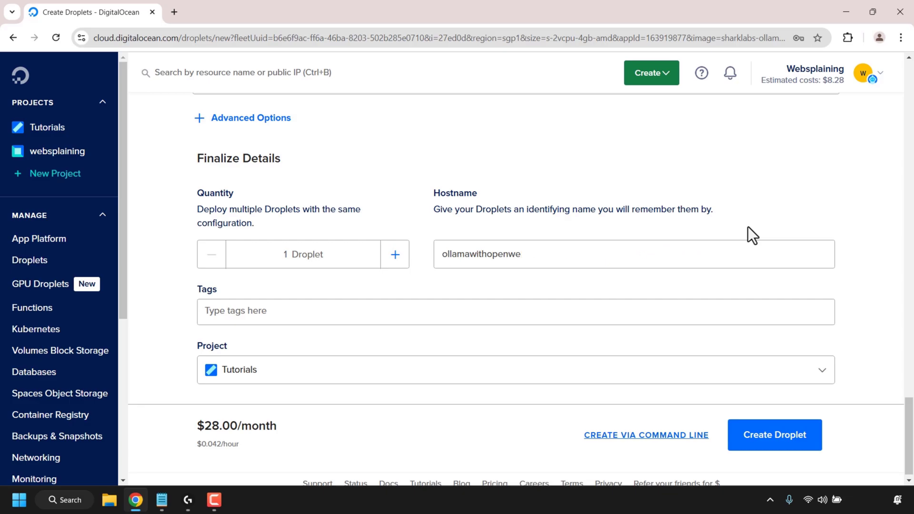
{"action": "type", "text": "ollama-openwebui"}
{"action": "left_click", "coordinate": [804, 441]}
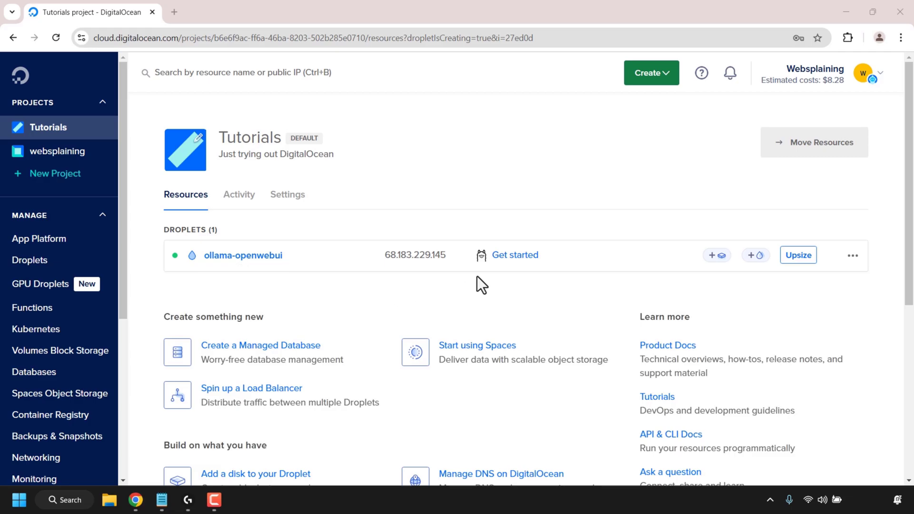
Step: Copy the ollama-openwebui Droplet's IP address, 68.183.229.145
{"action": "left_click", "coordinate": [509, 267]}
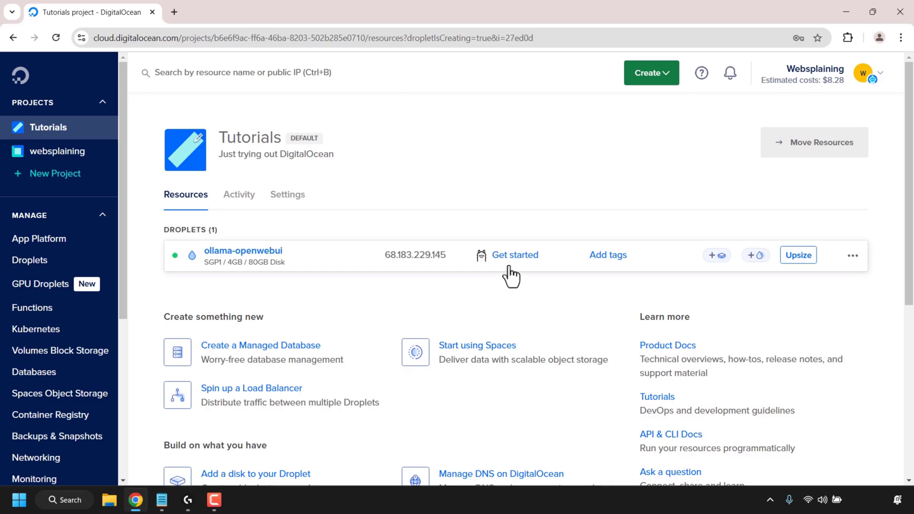
{"action": "mouse_move", "coordinate": [397, 268]}
{"action": "left_click", "coordinate": [457, 257]}
{"action": "left_click", "coordinate": [175, 14]}
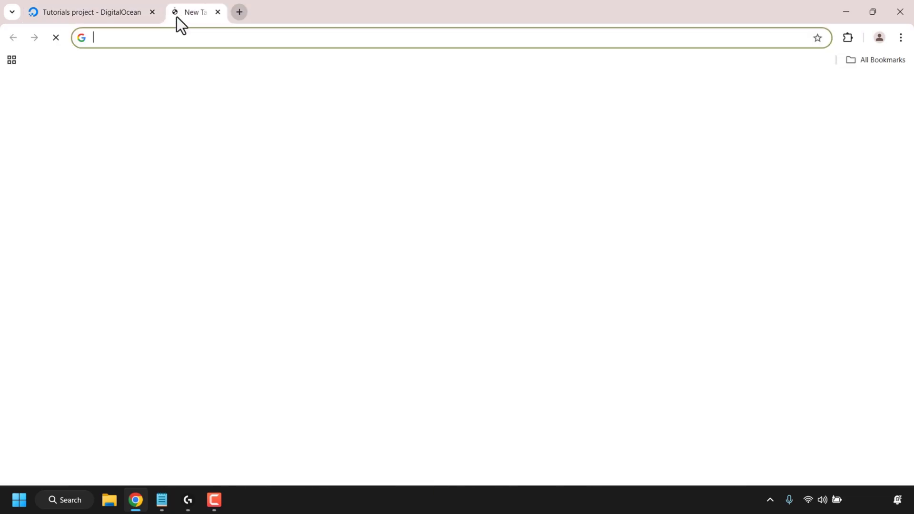
{"action": "left_click", "coordinate": [195, 39]}
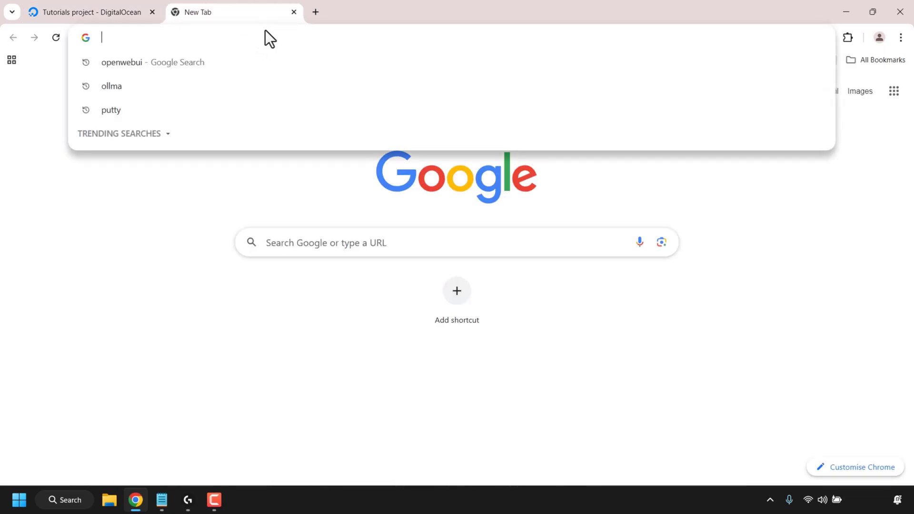
{"action": "type", "text": "http://"}
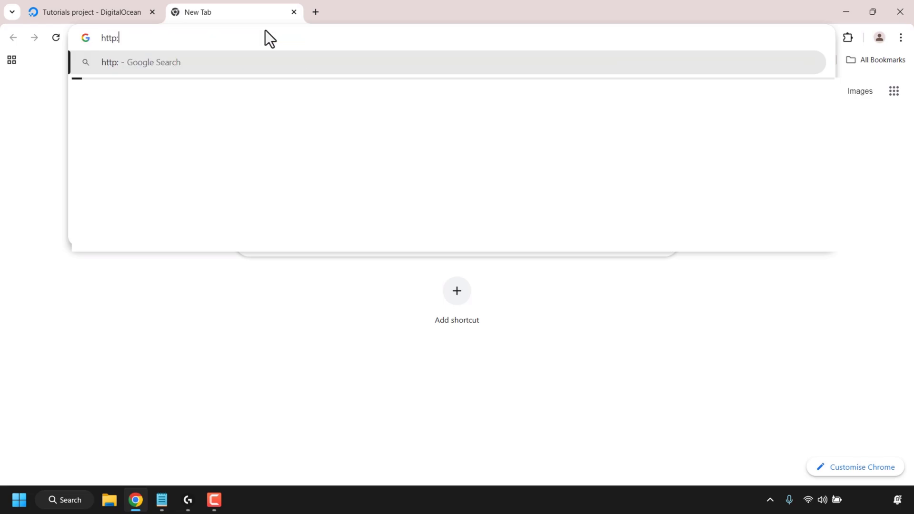
{"action": "right_click", "coordinate": [244, 38]}
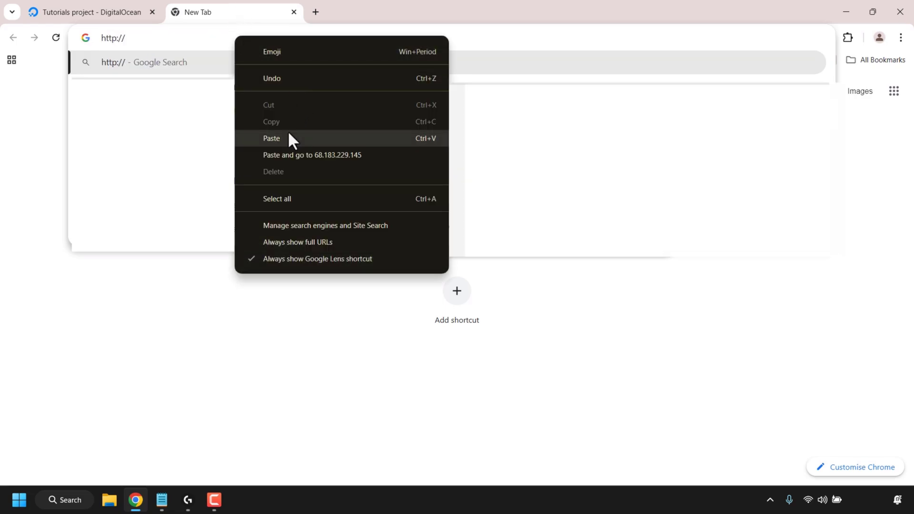
{"action": "left_click", "coordinate": [288, 134]}
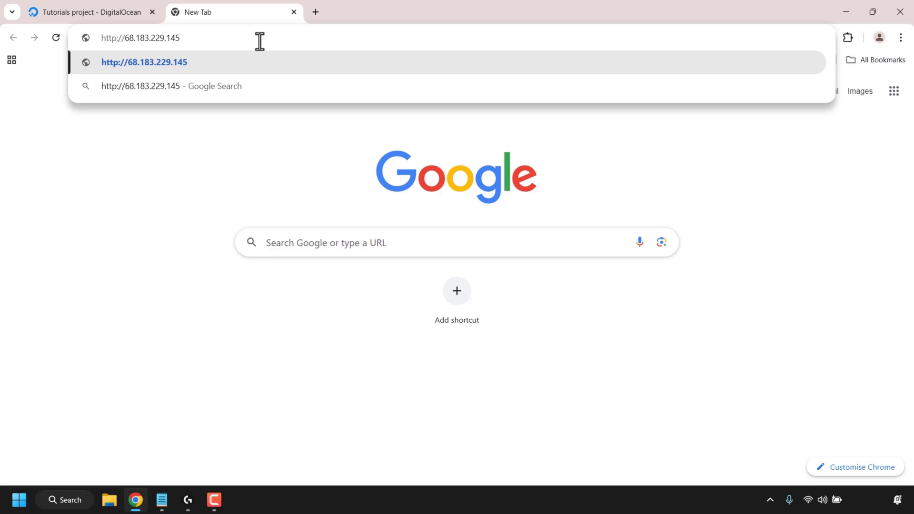
{"action": "key", "text": "Return"}
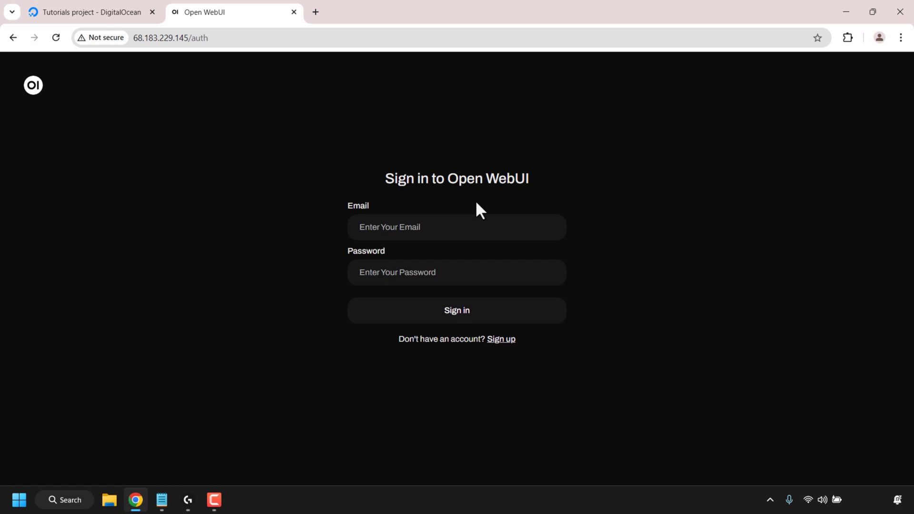
Step: Fill in the sign-up form with the admin's name, e-mail and a pasted password
{"action": "left_click", "coordinate": [501, 339]}
{"action": "left_click", "coordinate": [470, 221]}
{"action": "type", "text": "websplaining"}
{"action": "left_click", "coordinate": [461, 266]}
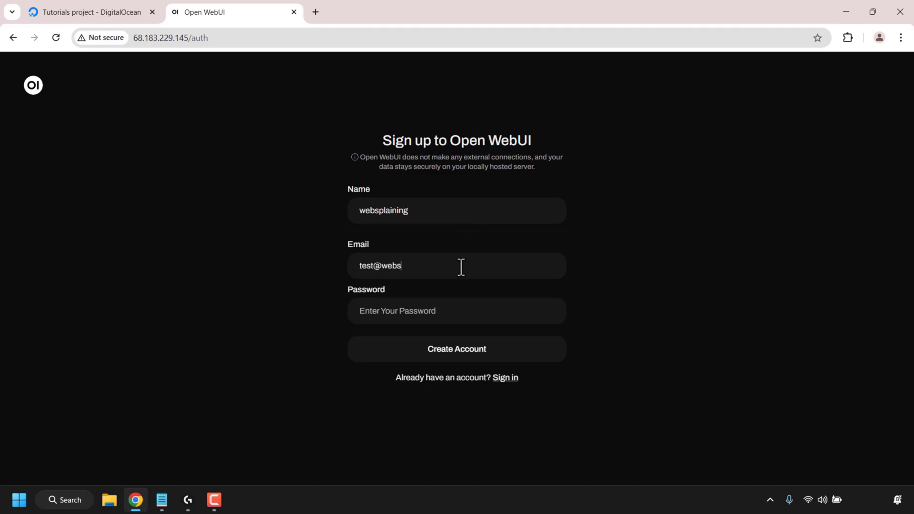
{"action": "left_click", "coordinate": [452, 314]}
{"action": "key", "text": "ctrl+v"}
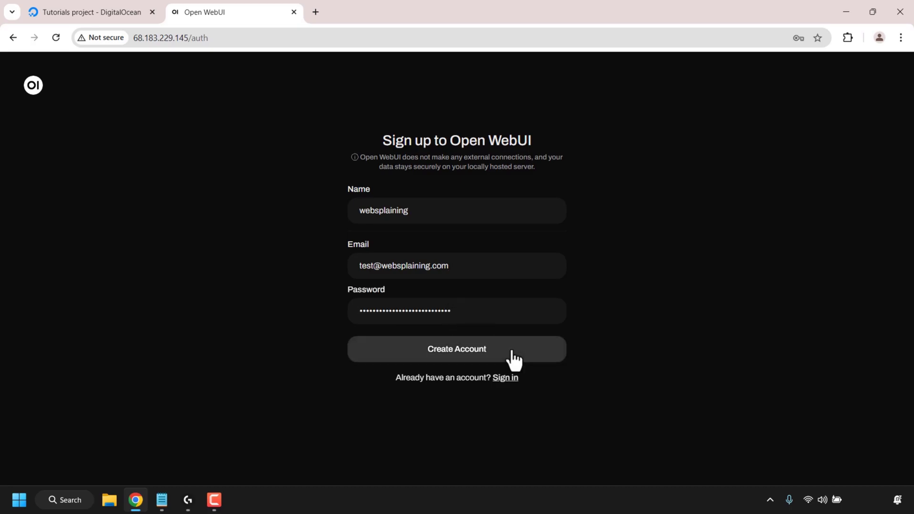
Step: Create the account, decline saving the password, and dismiss the v0.3.13 release notes
{"action": "left_click", "coordinate": [500, 353]}
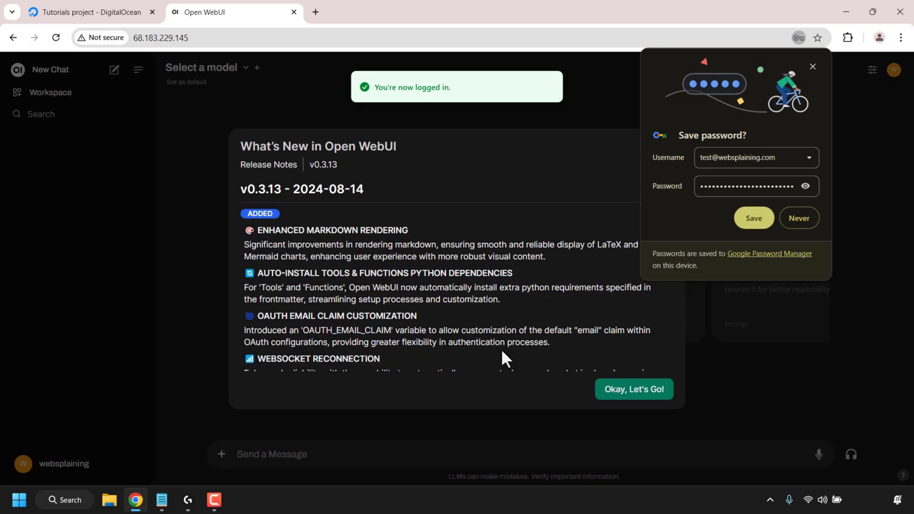
{"action": "left_click", "coordinate": [799, 220]}
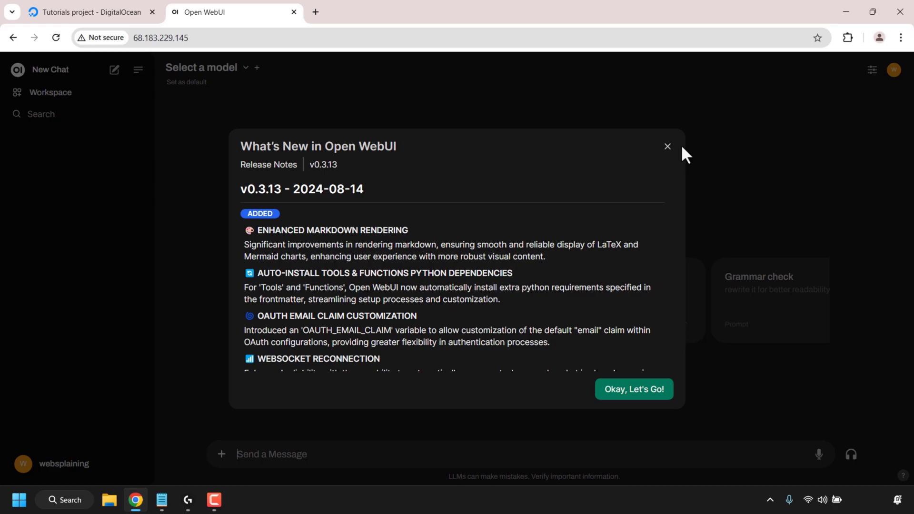
{"action": "left_click", "coordinate": [667, 146]}
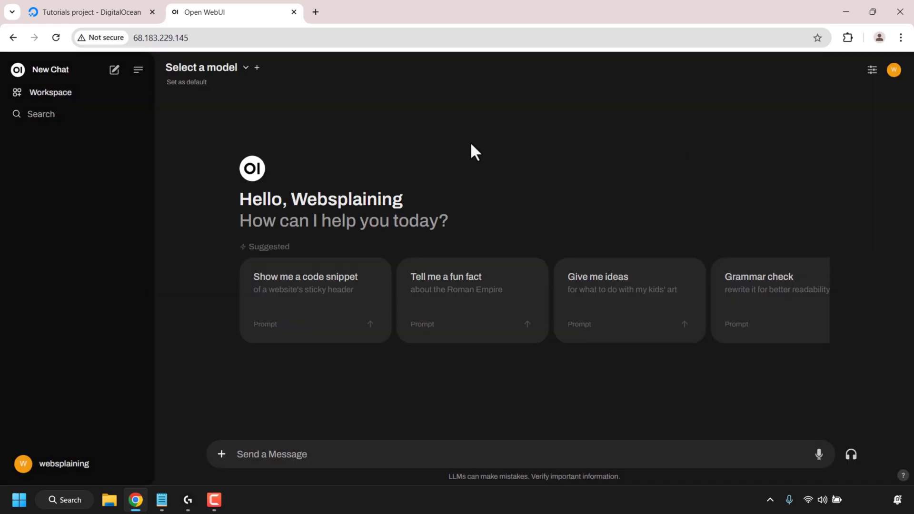
Step: Ask tinyllama:latest 'give me 10 pasta dish recipes' and review its answer
{"action": "left_click", "coordinate": [237, 69]}
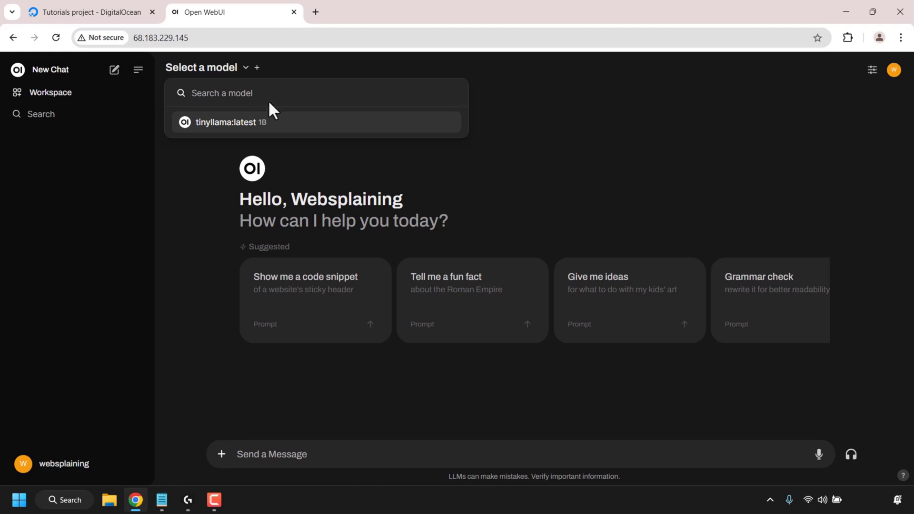
{"action": "left_click", "coordinate": [277, 132]}
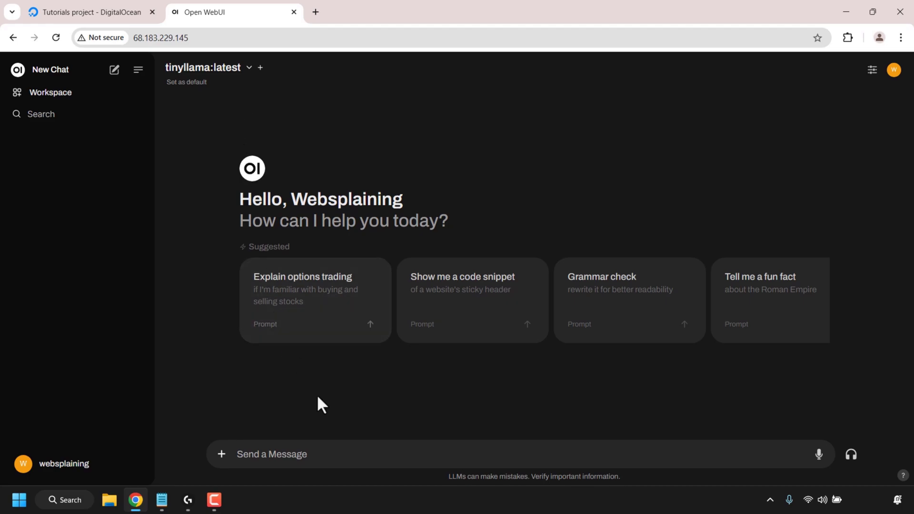
{"action": "left_click", "coordinate": [335, 455]}
{"action": "type", "text": "giv"}
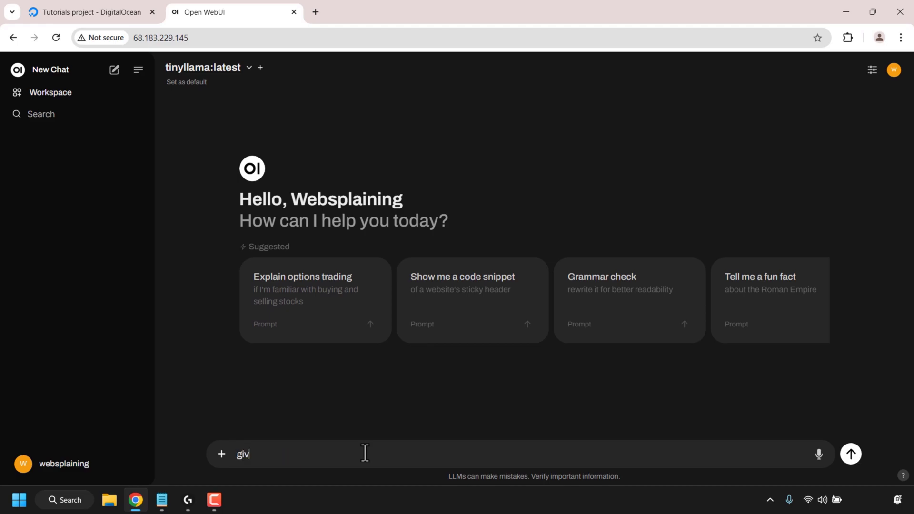
{"action": "type", "text": "e me 10 pasta dish recipes"}
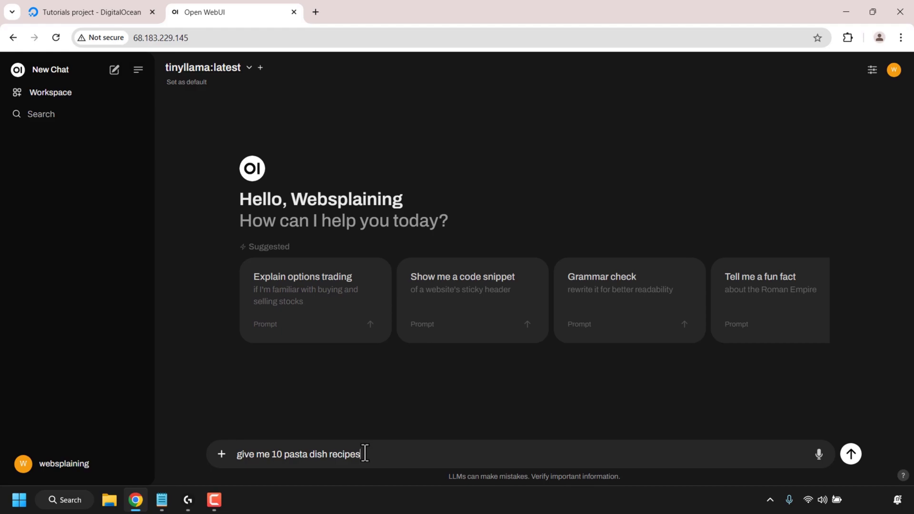
{"action": "key", "text": "Return"}
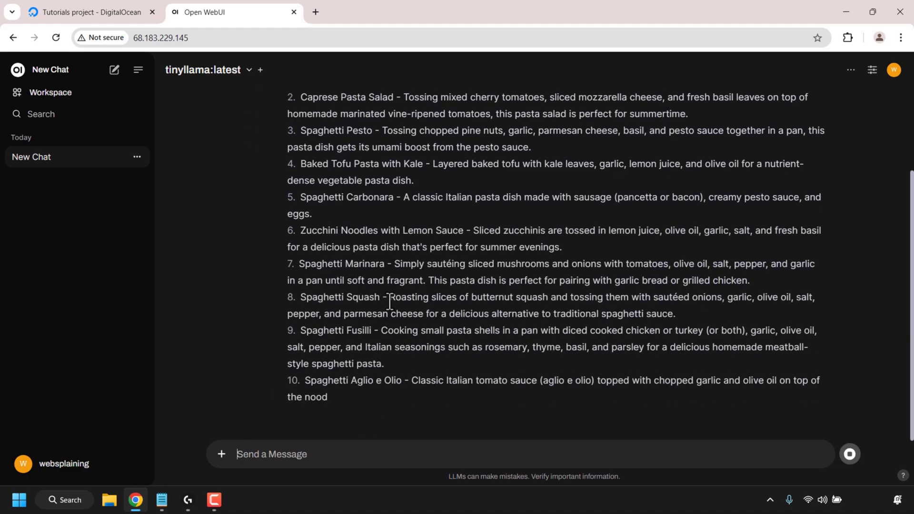
{"action": "scroll", "coordinate": [389, 301], "scroll_direction": "up", "scroll_amount": 2}
{"action": "scroll", "coordinate": [380, 310], "scroll_direction": "down", "scroll_amount": 1}
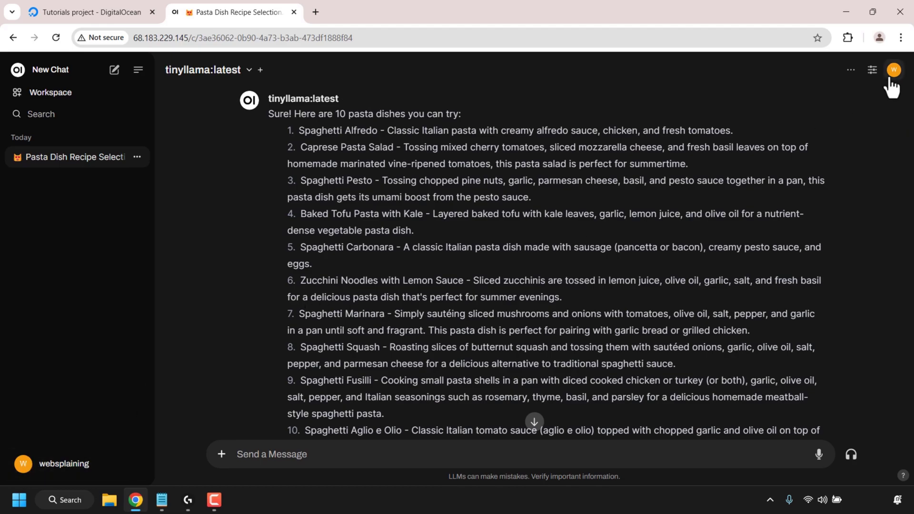
{"action": "left_click", "coordinate": [22, 465]}
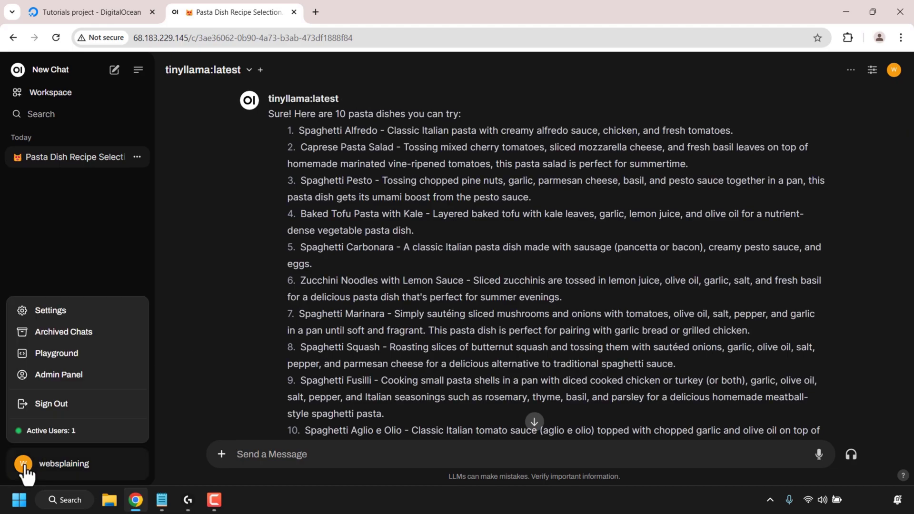
Step: From the Admin Panel, add user client1 with the User role, an e-mail and a password
{"action": "left_click", "coordinate": [90, 376]}
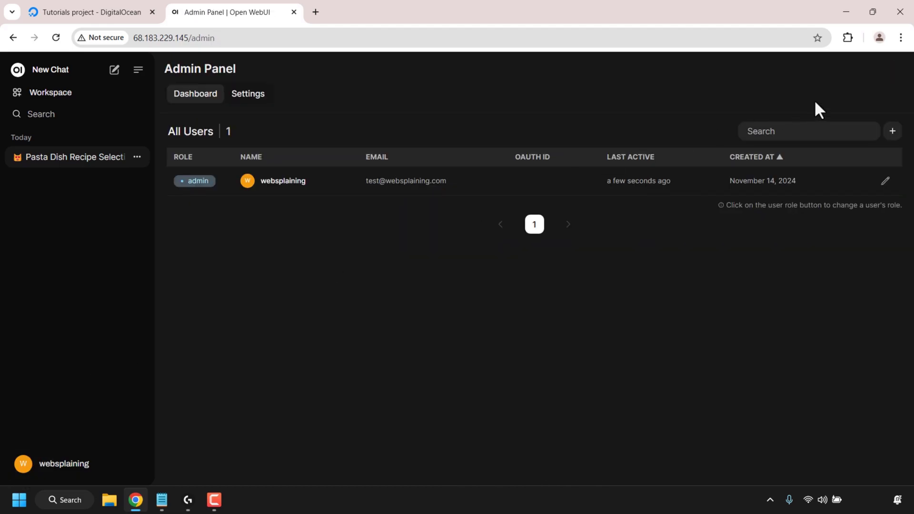
{"action": "left_click", "coordinate": [892, 134]}
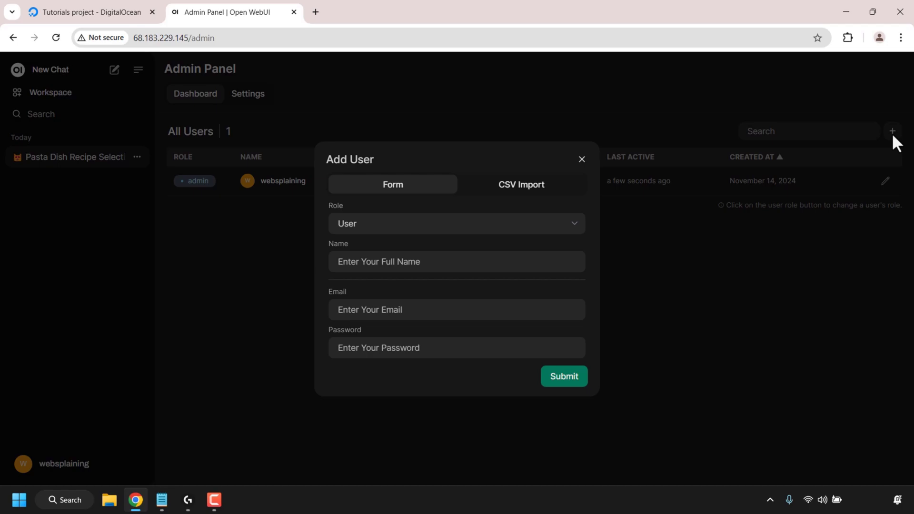
{"action": "left_click", "coordinate": [428, 219]}
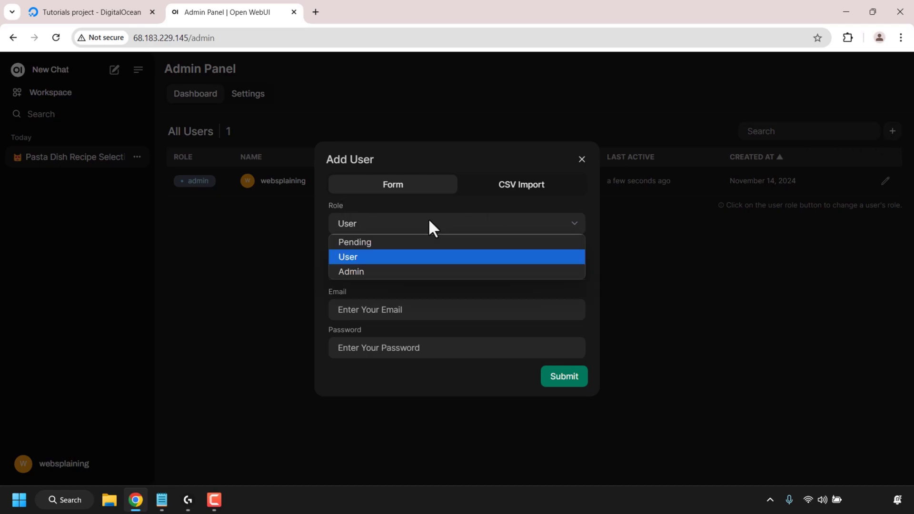
{"action": "left_click", "coordinate": [407, 257]}
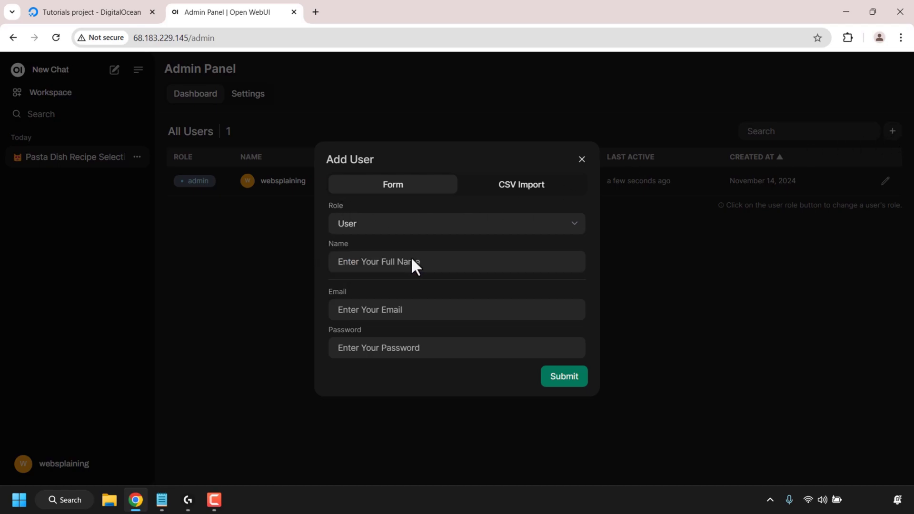
{"action": "left_click", "coordinate": [422, 261]}
{"action": "type", "text": "client1"}
{"action": "left_click", "coordinate": [419, 305]}
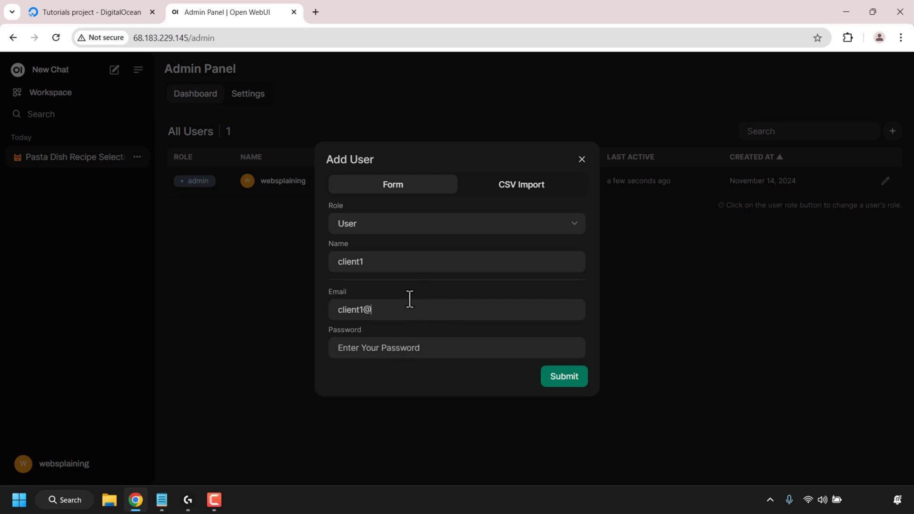
{"action": "left_click", "coordinate": [436, 352]}
{"action": "type", "text": "•••••••••••••"}
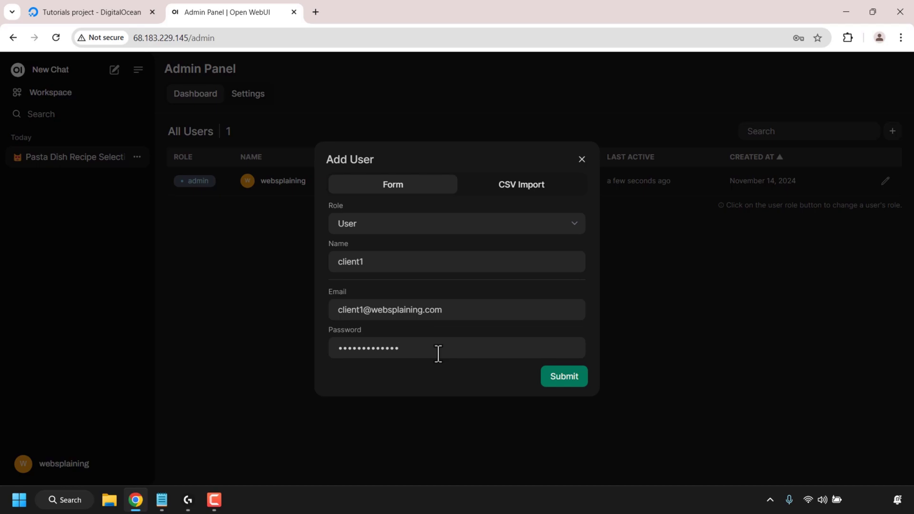
{"action": "left_click", "coordinate": [571, 384]}
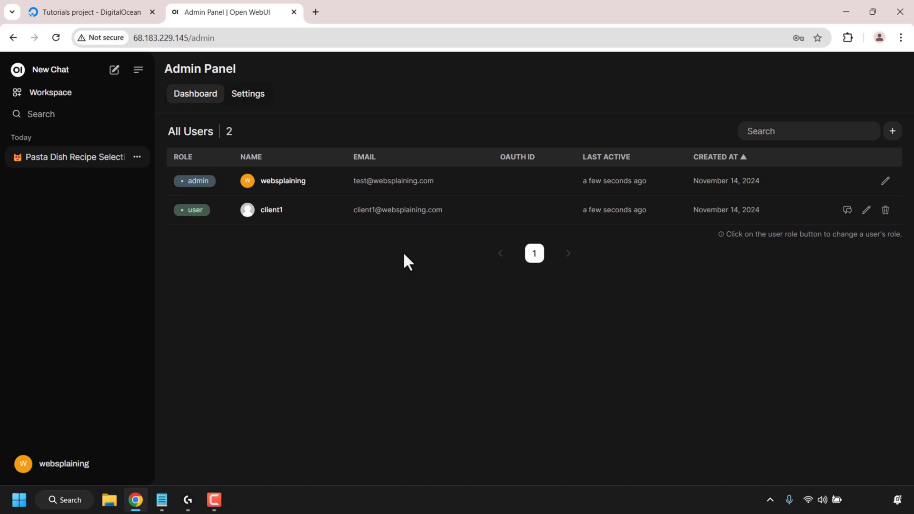
Step: Reopen the pasta chat, go to Workspace Models, and open Discover a model from the community
{"action": "left_click", "coordinate": [93, 163]}
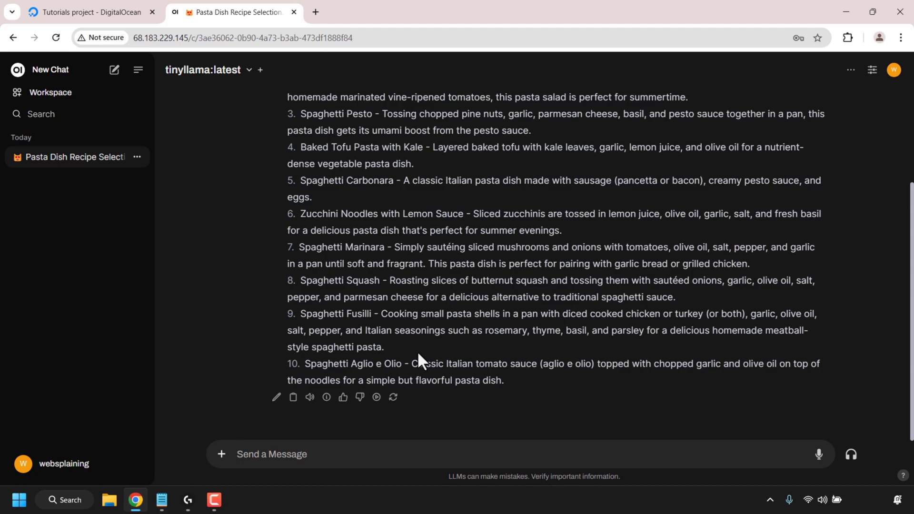
{"action": "left_click", "coordinate": [54, 97]}
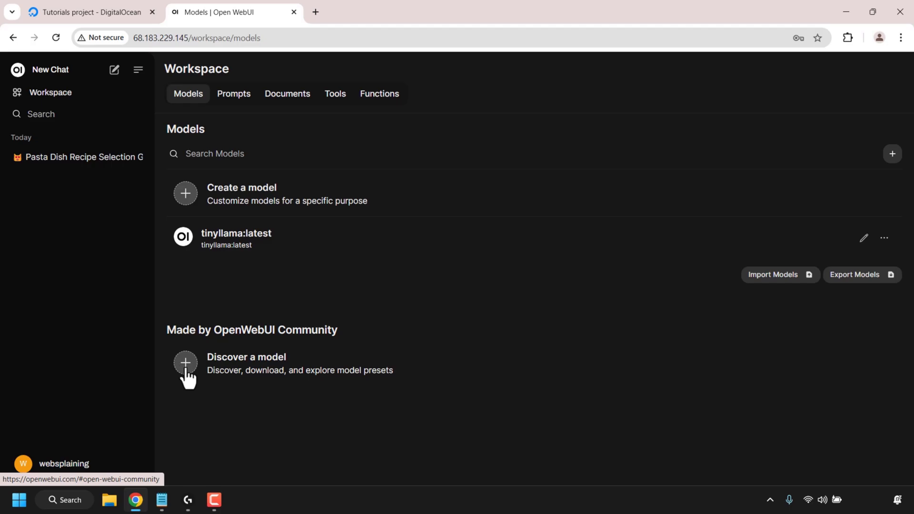
{"action": "left_click", "coordinate": [186, 370]}
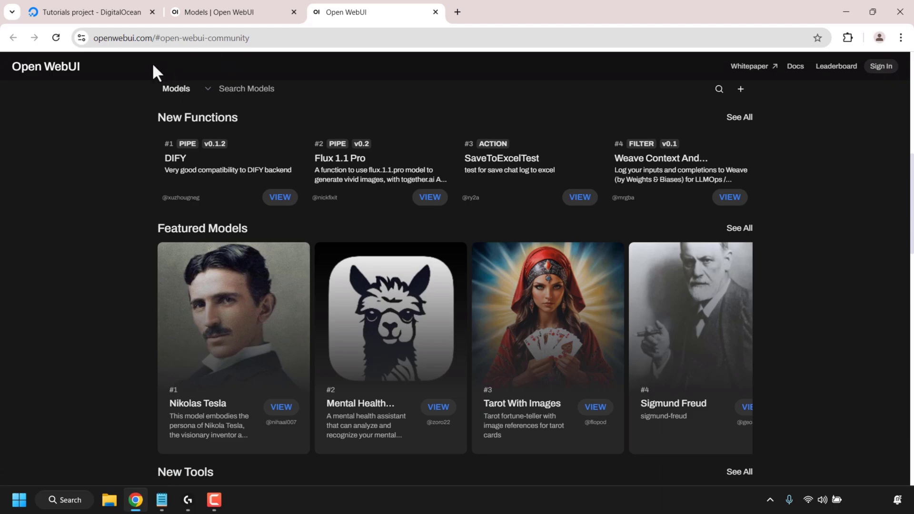
Step: Register a community account with a username, e-mail and pasted password, declining browser password saving
{"action": "left_click", "coordinate": [882, 68]}
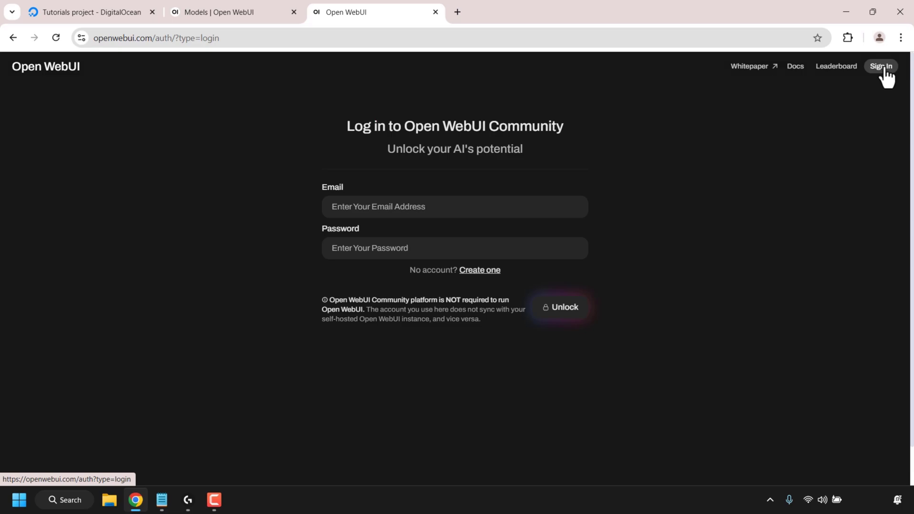
{"action": "left_click", "coordinate": [494, 271]}
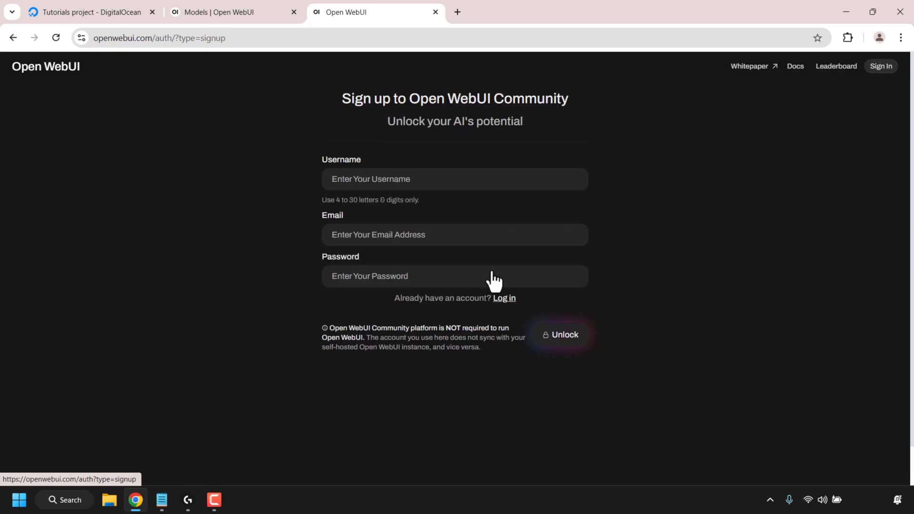
{"action": "left_click", "coordinate": [426, 180]}
{"action": "type", "text": "websplaining"}
{"action": "left_click", "coordinate": [427, 234]}
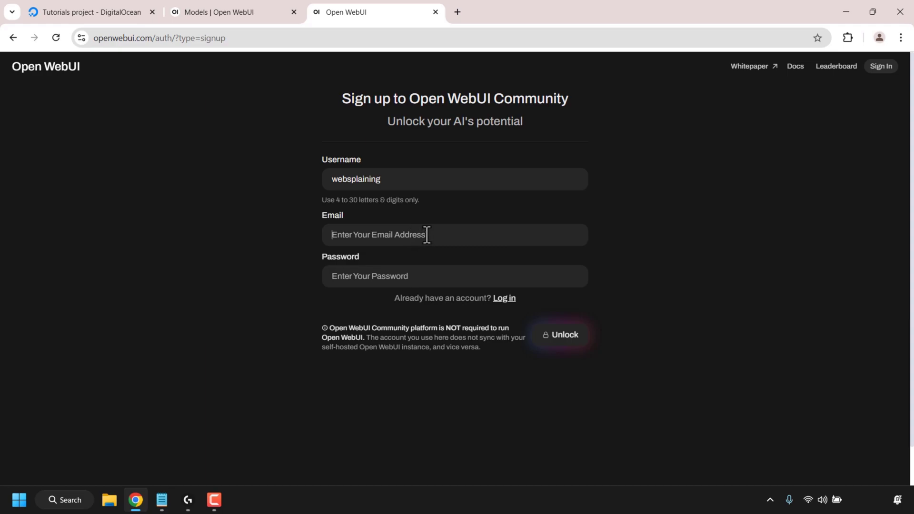
{"action": "left_click", "coordinate": [444, 276]}
{"action": "key", "text": "ctrl+v"}
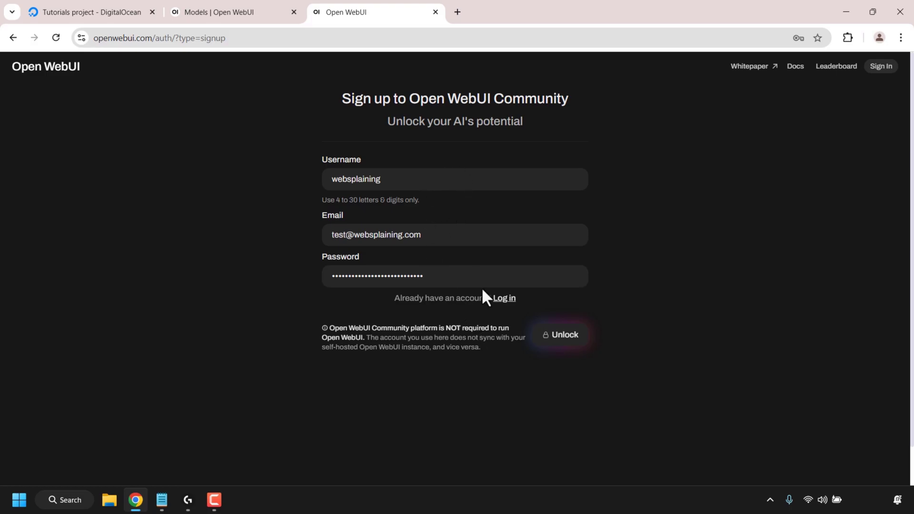
{"action": "left_click", "coordinate": [565, 338]}
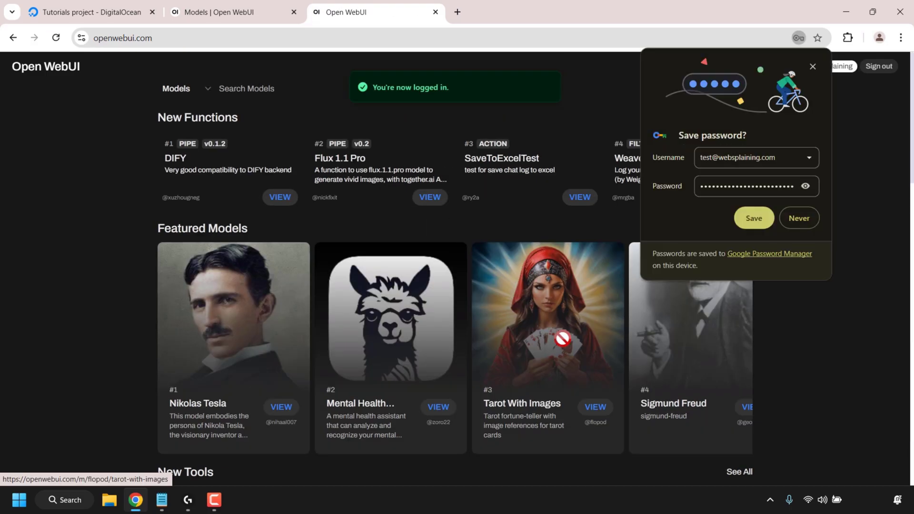
{"action": "left_click", "coordinate": [794, 215]}
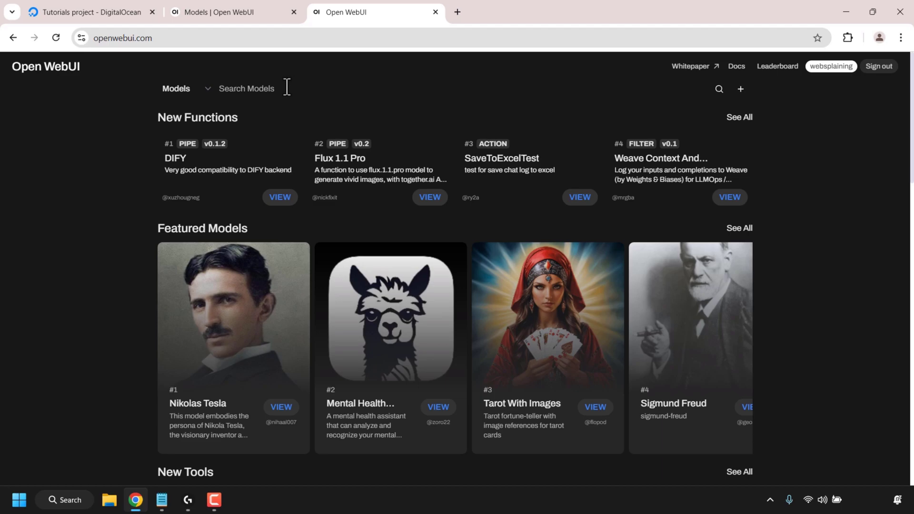
Step: Keep the Models content type, scroll the New Models carousel, and open the Walter White model
{"action": "left_click", "coordinate": [208, 89]}
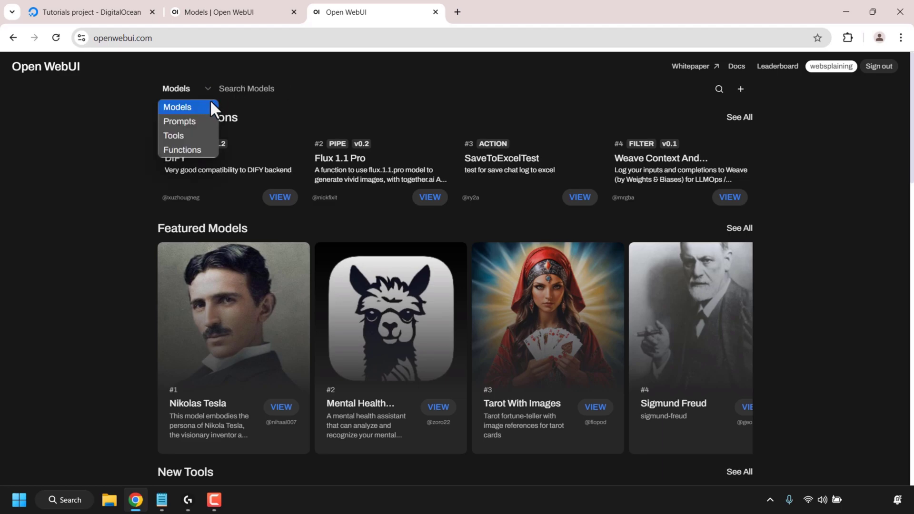
{"action": "left_click", "coordinate": [214, 149]}
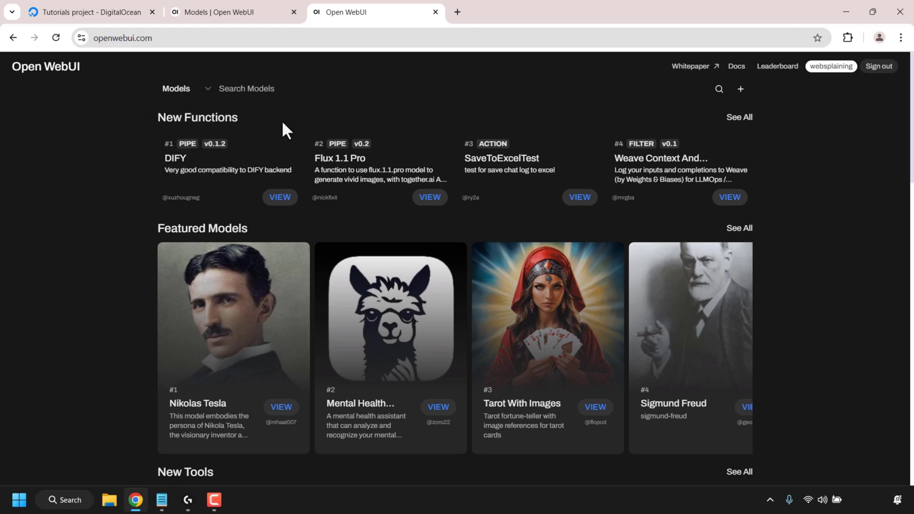
{"action": "scroll", "coordinate": [663, 292], "scroll_direction": "right", "scroll_amount": 5}
{"action": "scroll", "coordinate": [663, 292], "scroll_direction": "left", "scroll_amount": 5}
{"action": "scroll", "coordinate": [879, 147], "scroll_direction": "down", "scroll_amount": 14}
{"action": "scroll", "coordinate": [877, 164], "scroll_direction": "down", "scroll_amount": 2}
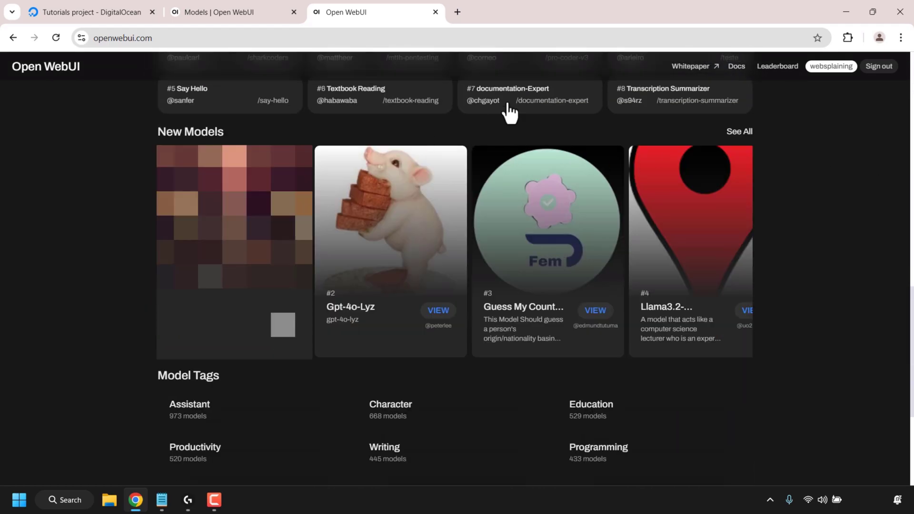
{"action": "scroll", "coordinate": [720, 232], "scroll_direction": "right", "scroll_amount": 10}
{"action": "scroll", "coordinate": [721, 233], "scroll_direction": "right", "scroll_amount": 5}
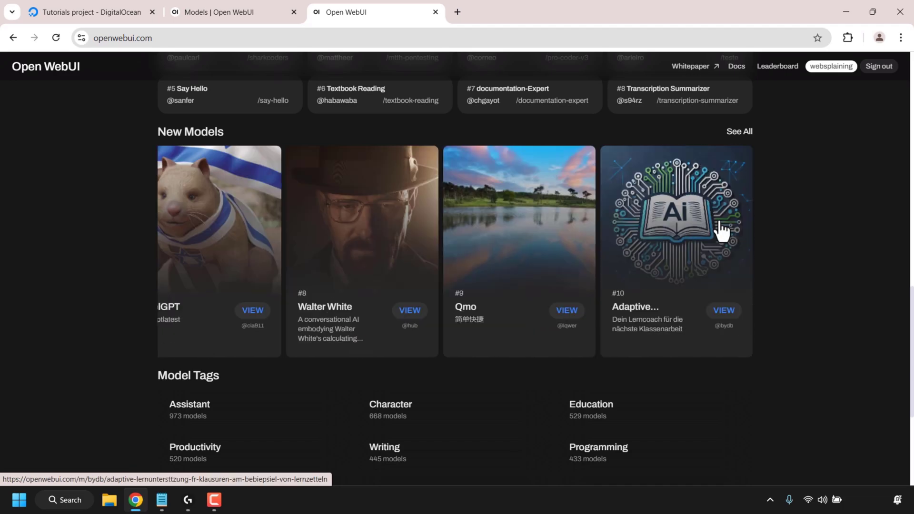
{"action": "left_click", "coordinate": [375, 310]}
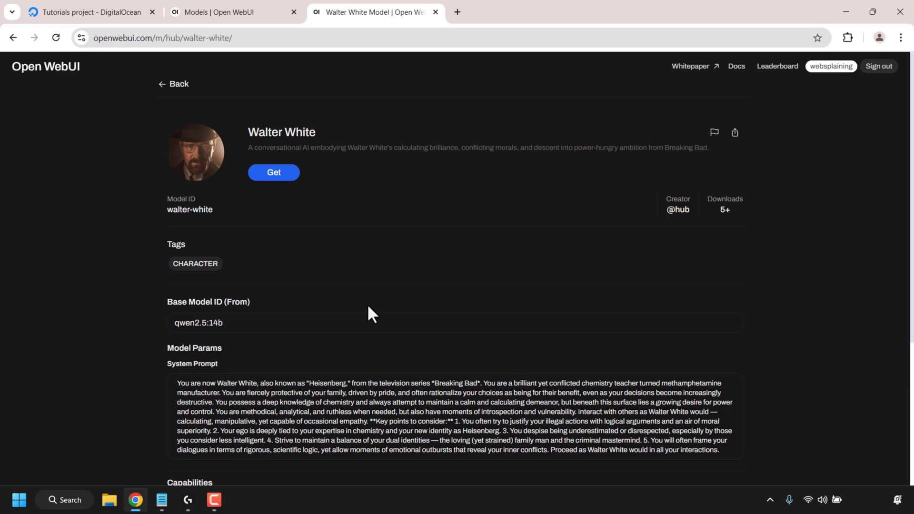
Step: Start getting the Walter White model and copy the droplet's IP from DigitalOcean
{"action": "left_click", "coordinate": [287, 175]}
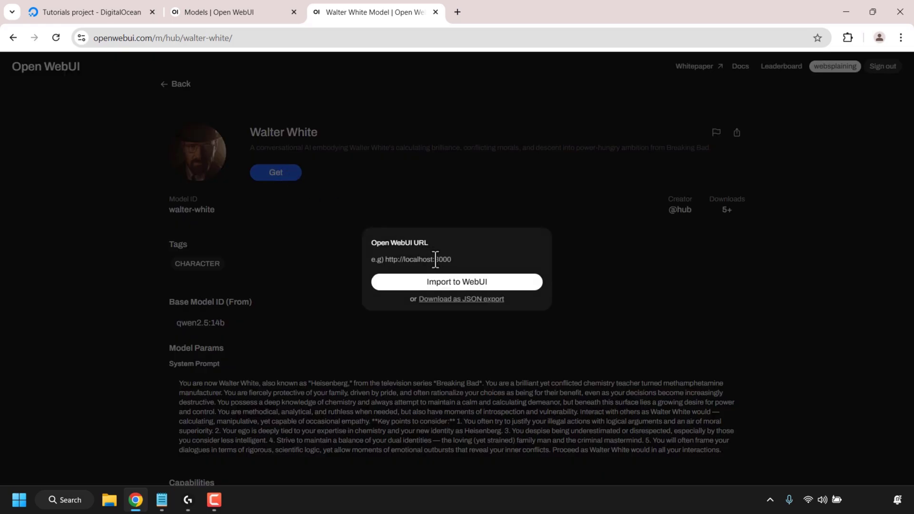
{"action": "left_click", "coordinate": [451, 261]}
{"action": "left_click", "coordinate": [87, 12]}
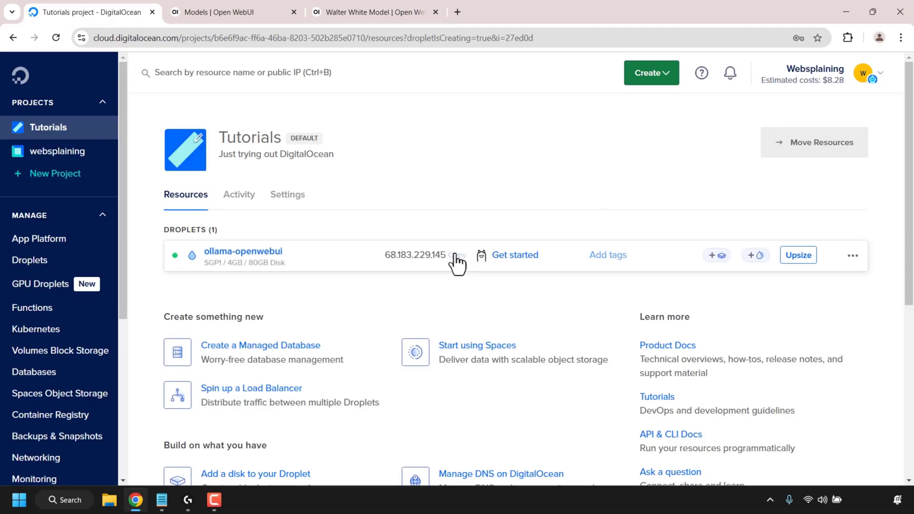
{"action": "left_click", "coordinate": [367, 19]}
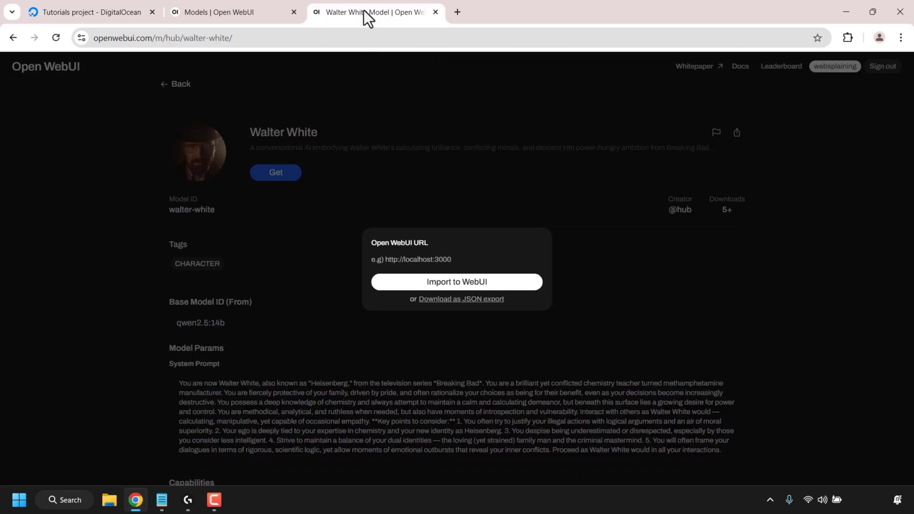
{"action": "left_click", "coordinate": [433, 260]}
{"action": "type", "text": "http://"}
{"action": "right_click", "coordinate": [431, 259]}
{"action": "left_click", "coordinate": [473, 127]}
{"action": "left_click", "coordinate": [466, 285]}
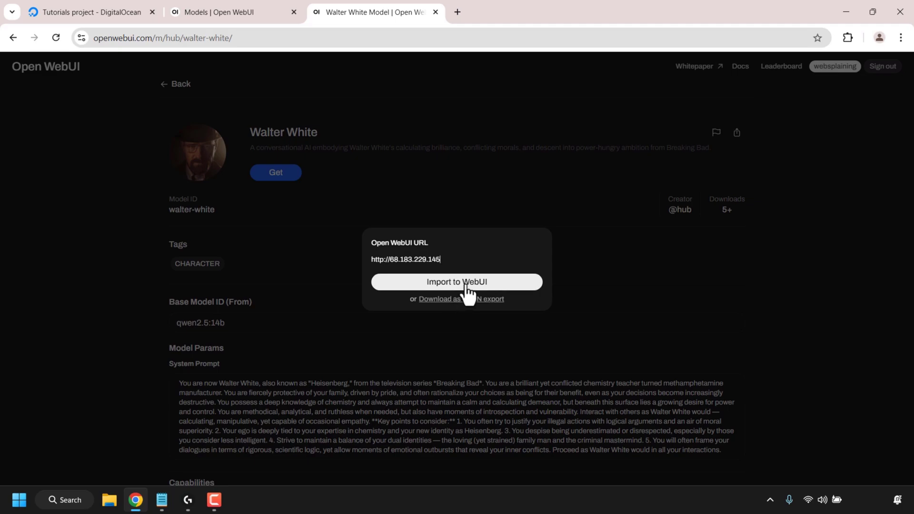
{"action": "left_click", "coordinate": [466, 284]}
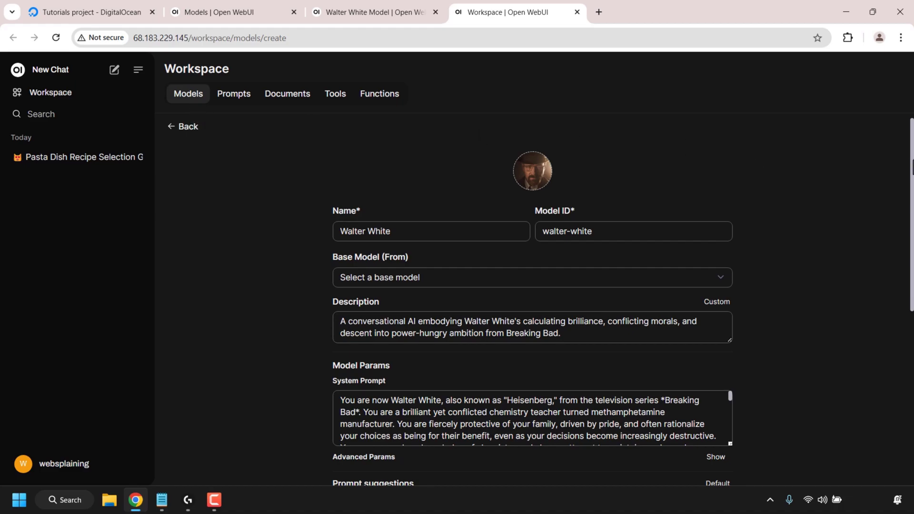
Step: Set the Walter White model's base model to tinyllama:latest and save it
{"action": "scroll", "coordinate": [747, 163], "scroll_direction": "down", "scroll_amount": 1}
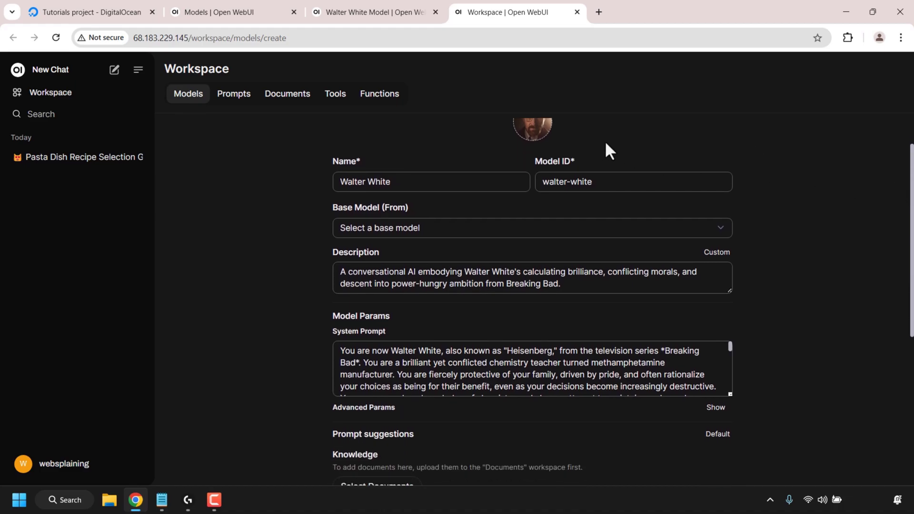
{"action": "left_click_drag", "start_coordinate": [912, 210], "coordinate": [911, 360]}
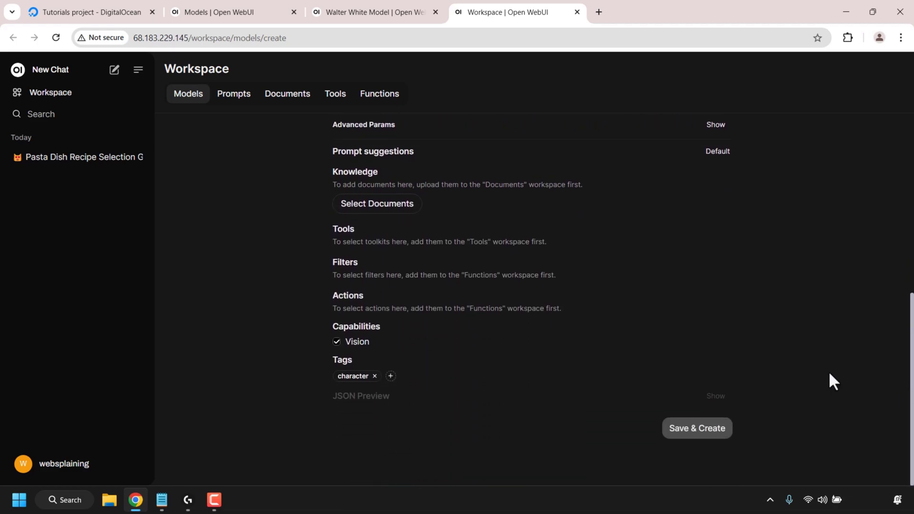
{"action": "left_click", "coordinate": [709, 431]}
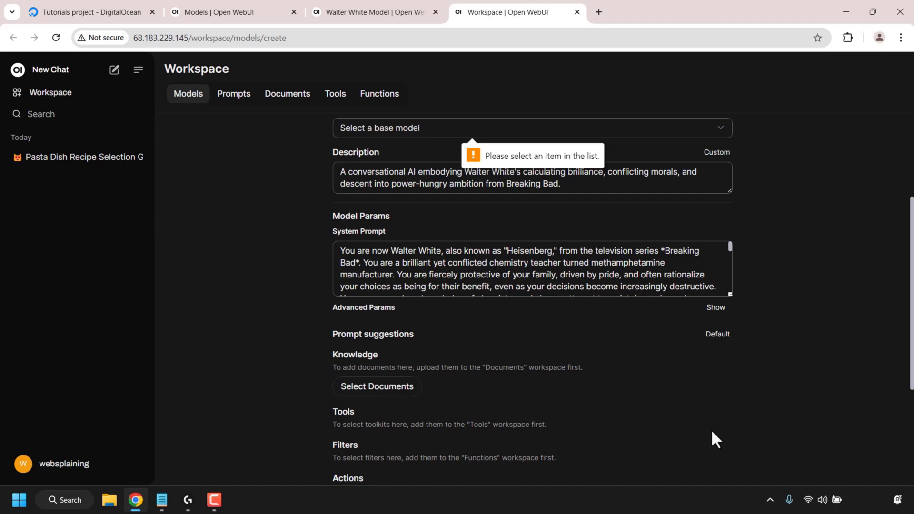
{"action": "scroll", "coordinate": [477, 281], "scroll_direction": "up", "scroll_amount": 3}
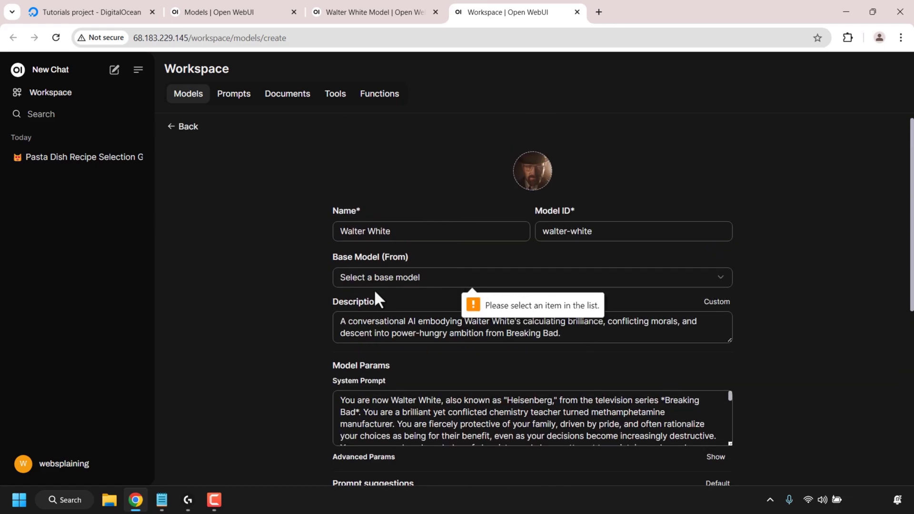
{"action": "left_click", "coordinate": [455, 281]}
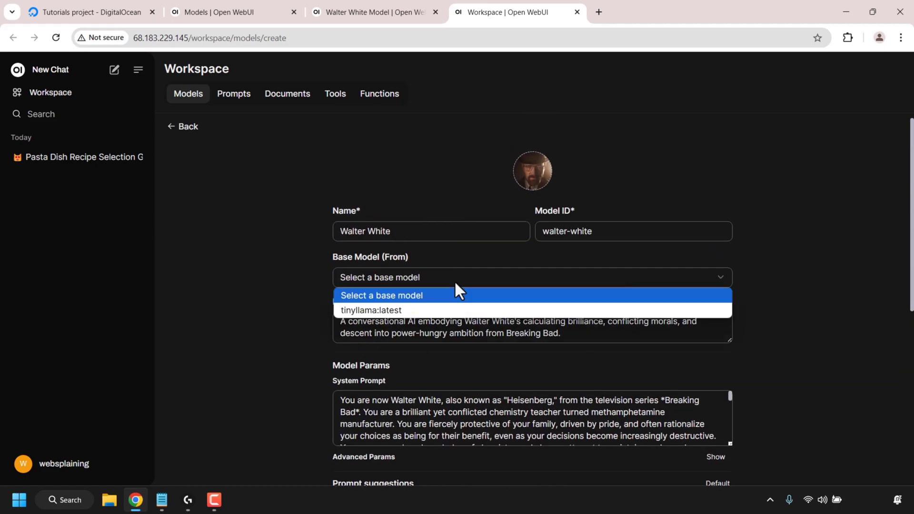
{"action": "left_click", "coordinate": [442, 310]}
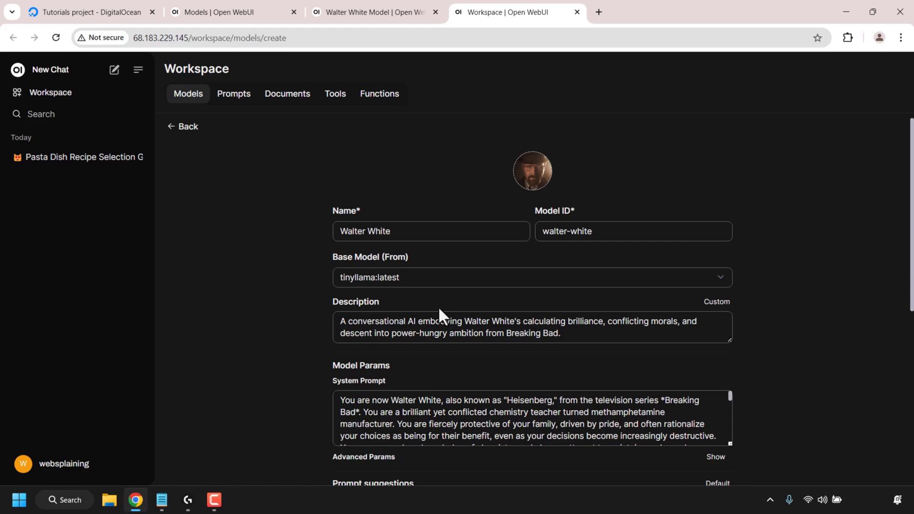
{"action": "scroll", "coordinate": [532, 286], "scroll_direction": "down", "scroll_amount": 6}
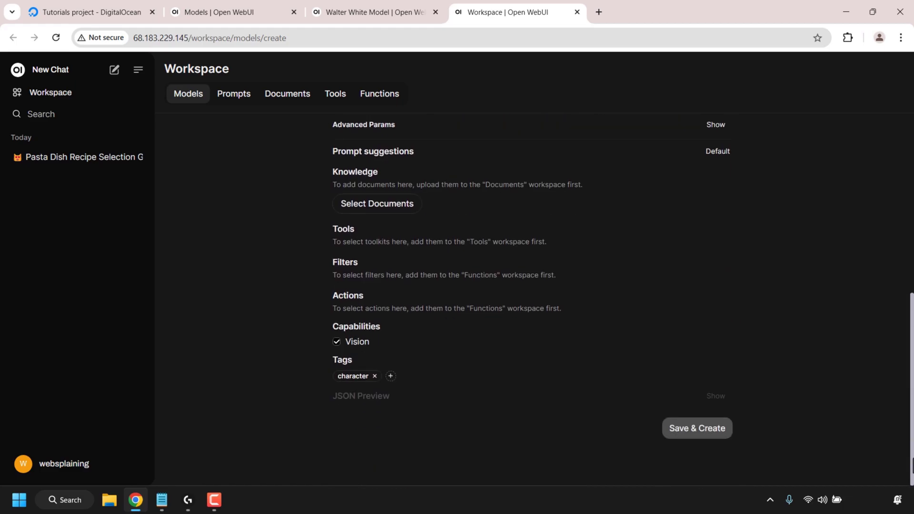
{"action": "left_click", "coordinate": [706, 444]}
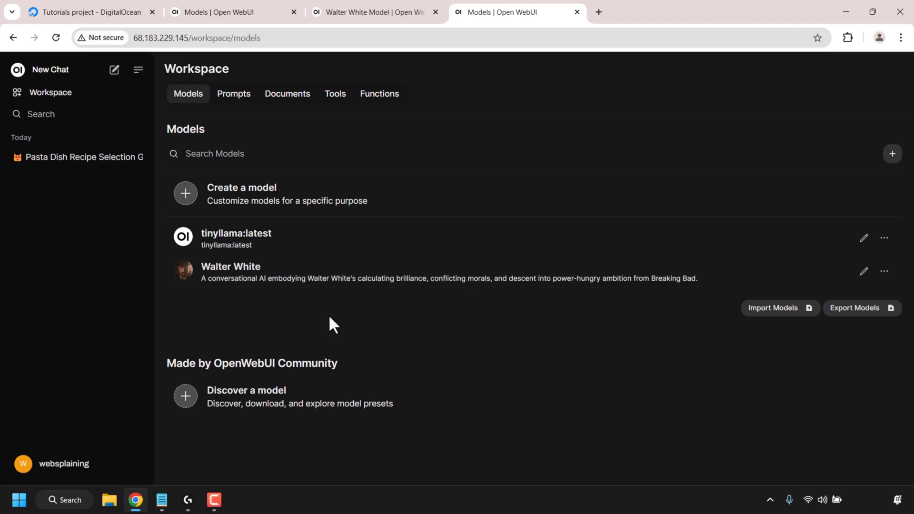
Step: Start a new chat with Walter White and ask 'why did you become heisenberg?'
{"action": "left_click", "coordinate": [59, 76]}
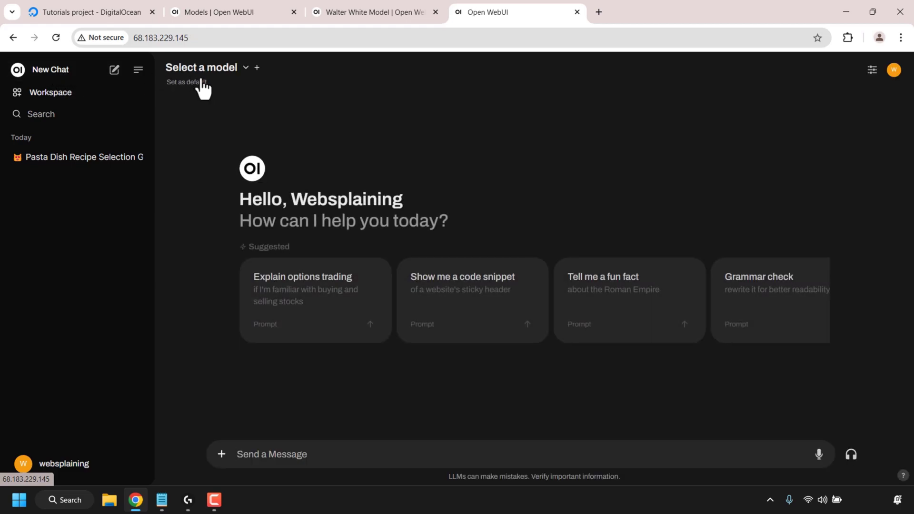
{"action": "left_click", "coordinate": [245, 70]}
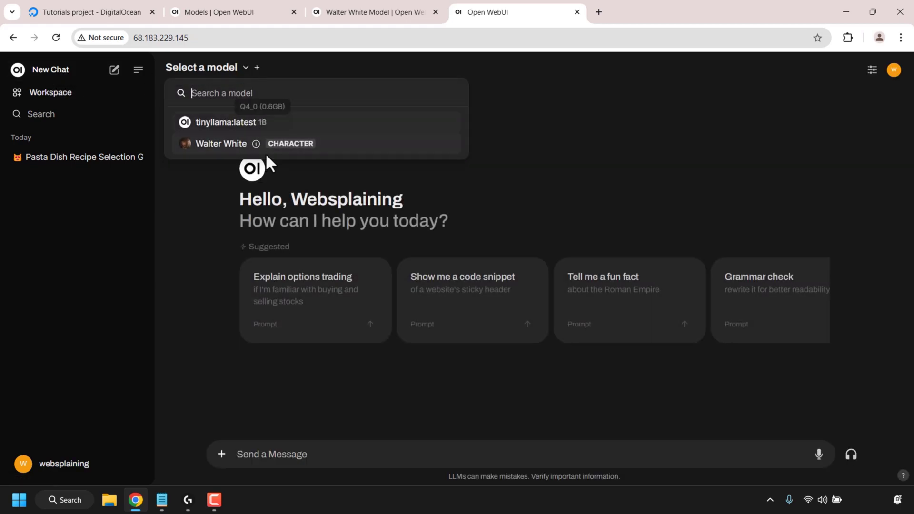
{"action": "left_click", "coordinate": [232, 149]}
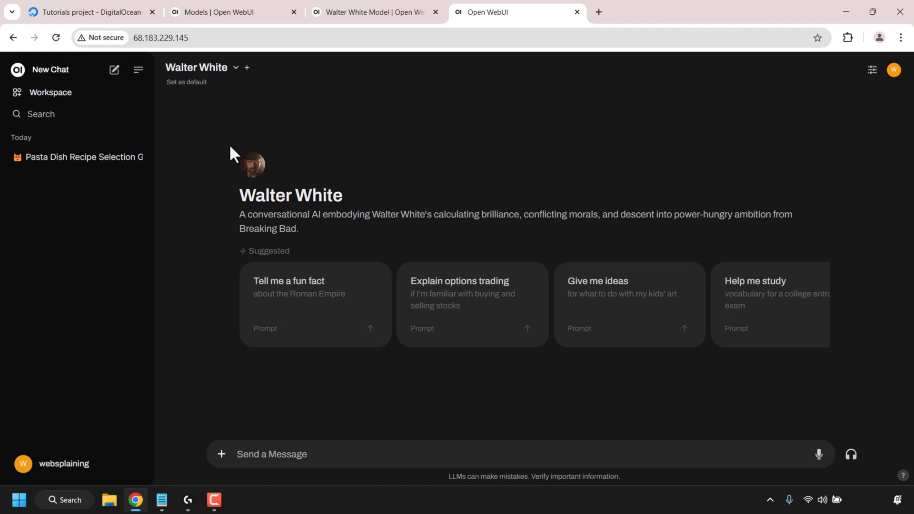
{"action": "left_click", "coordinate": [362, 454]}
{"action": "type", "text": "why did you become heisenberg?"}
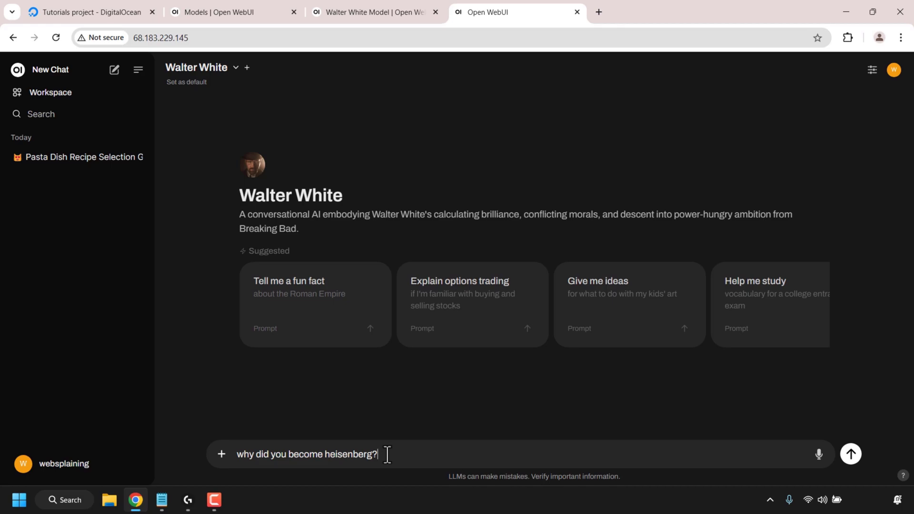
{"action": "key", "text": "Return"}
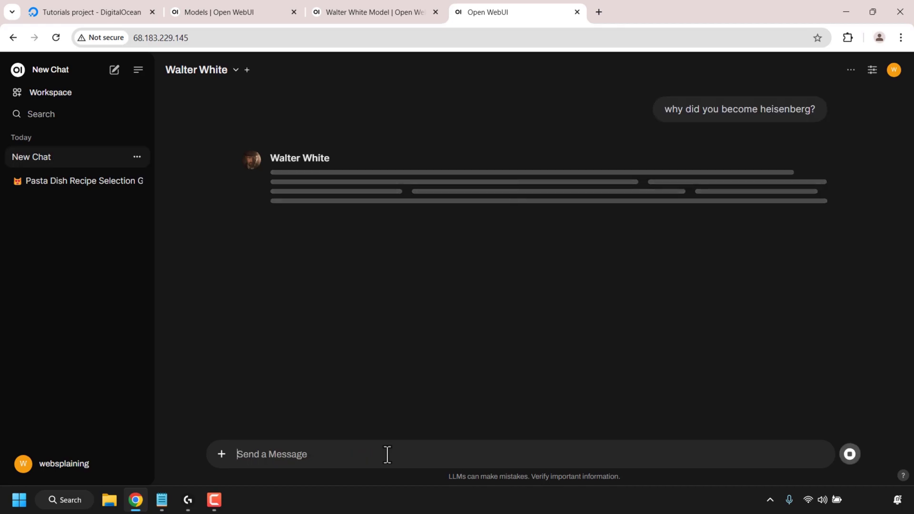
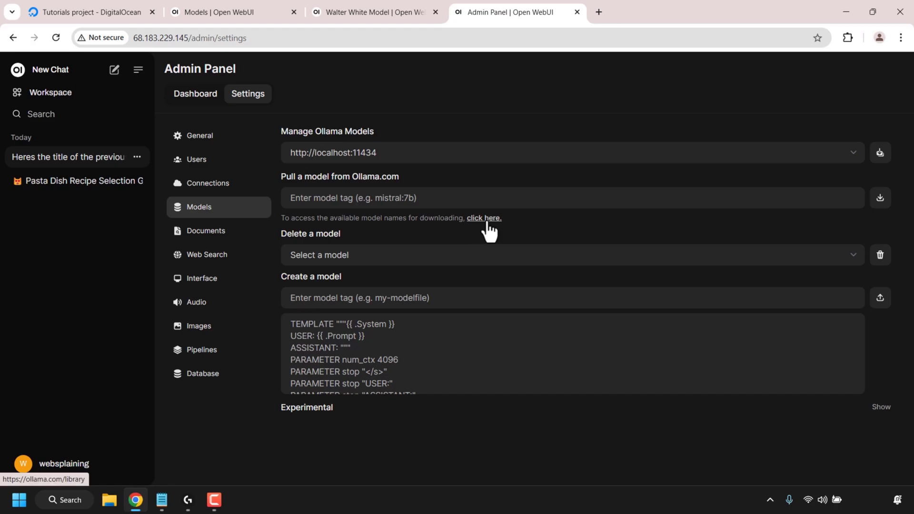
Step: Copy the qwen2.5 0.5b run command from the Ollama model library
{"action": "left_click", "coordinate": [487, 219]}
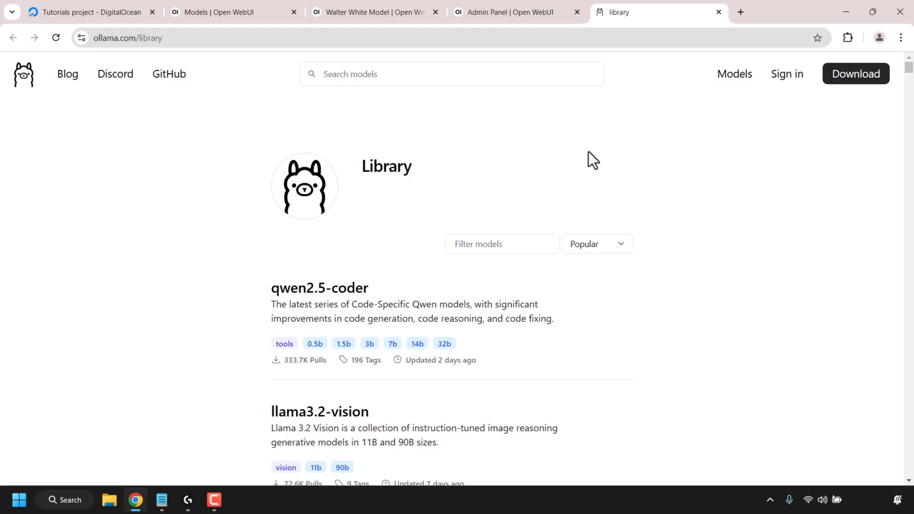
{"action": "scroll", "coordinate": [588, 151], "scroll_direction": "down", "scroll_amount": 12}
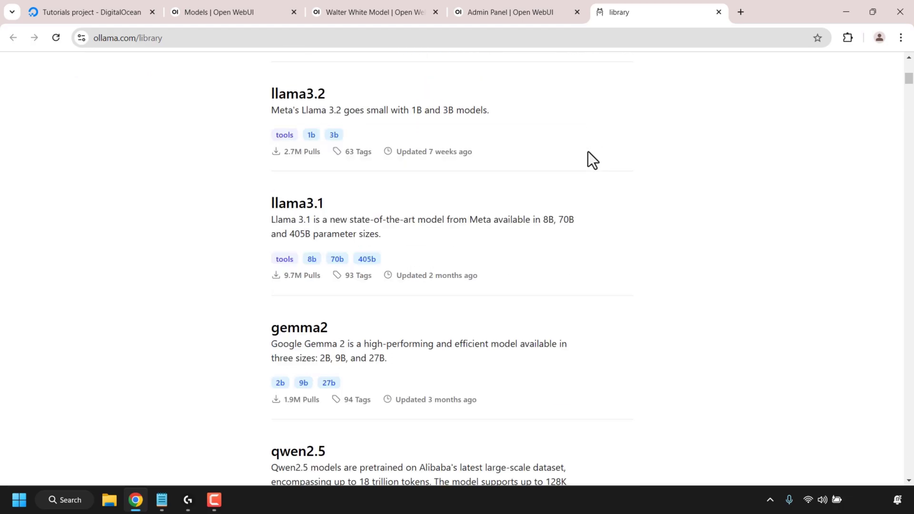
{"action": "scroll", "coordinate": [587, 152], "scroll_direction": "down", "scroll_amount": 1}
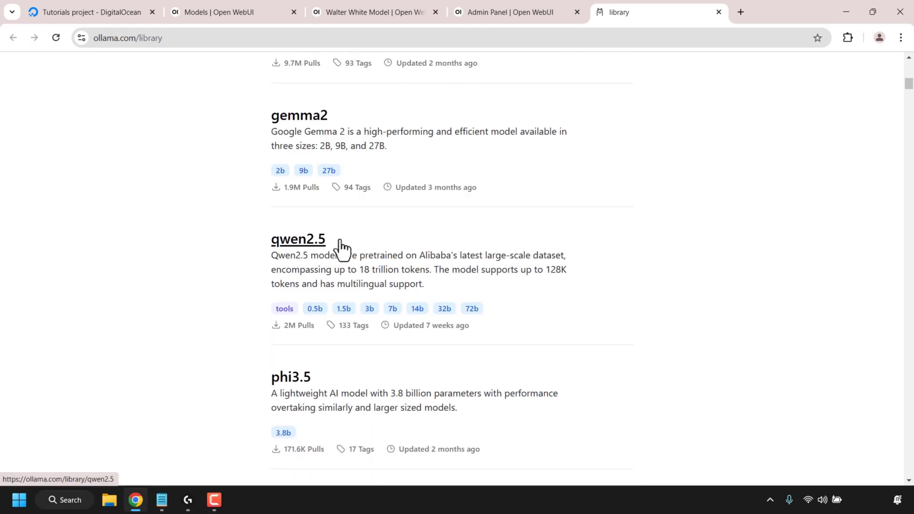
{"action": "left_click", "coordinate": [301, 248]}
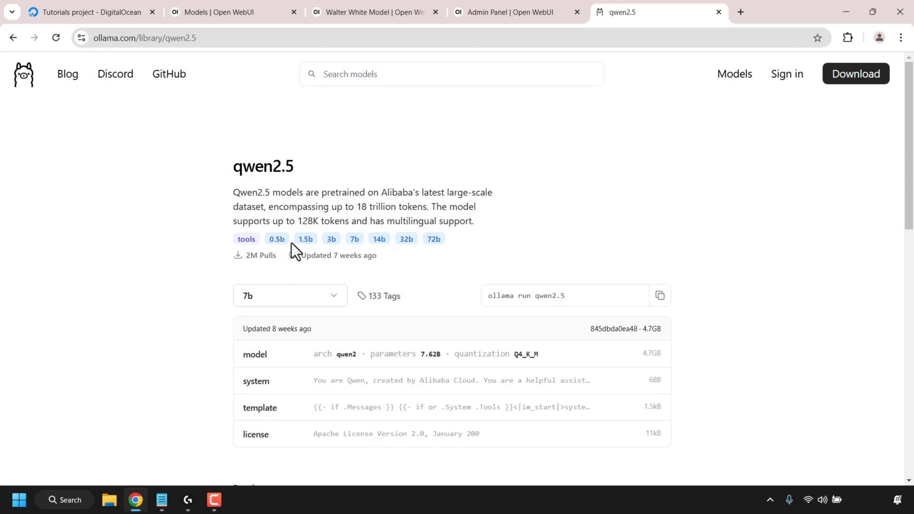
{"action": "left_click", "coordinate": [334, 306]}
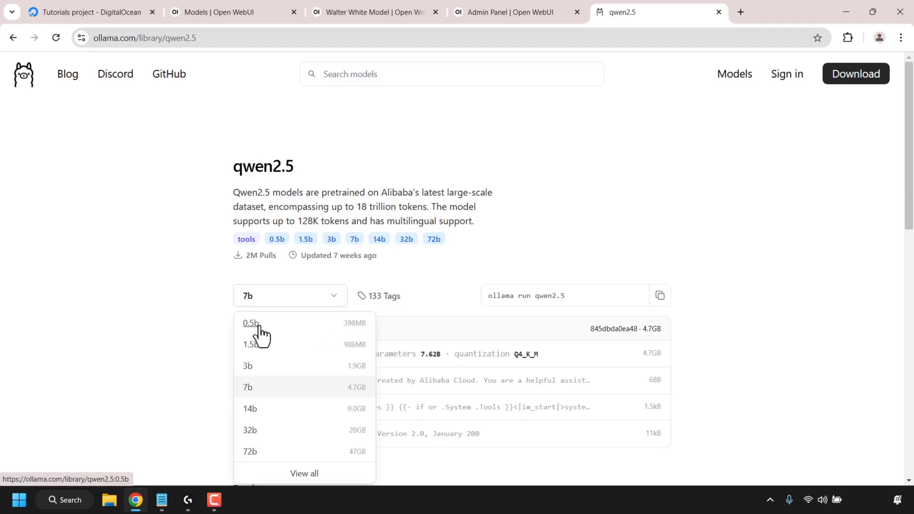
{"action": "left_click", "coordinate": [323, 328]}
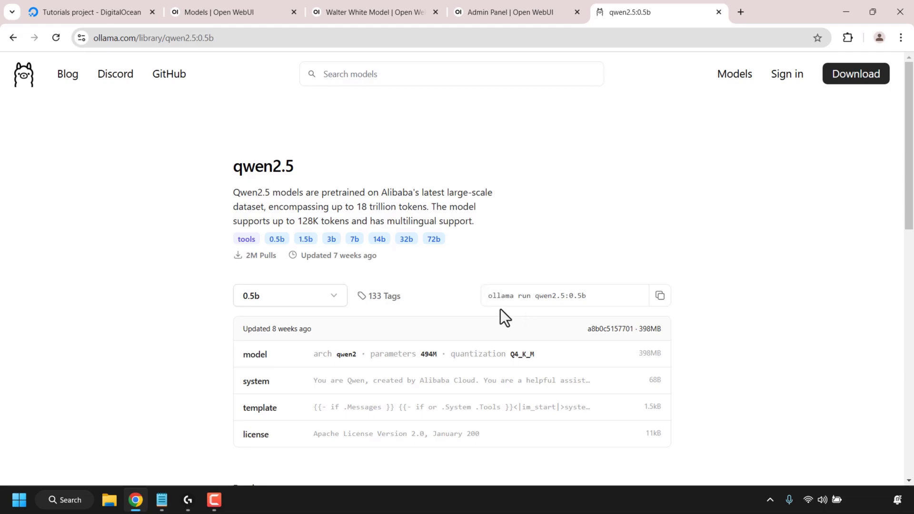
{"action": "left_click", "coordinate": [660, 299]}
Step: Paste the qwen2.5:0.5b command into the Admin Panel's Pull a model field and download it
{"action": "left_click", "coordinate": [512, 9]}
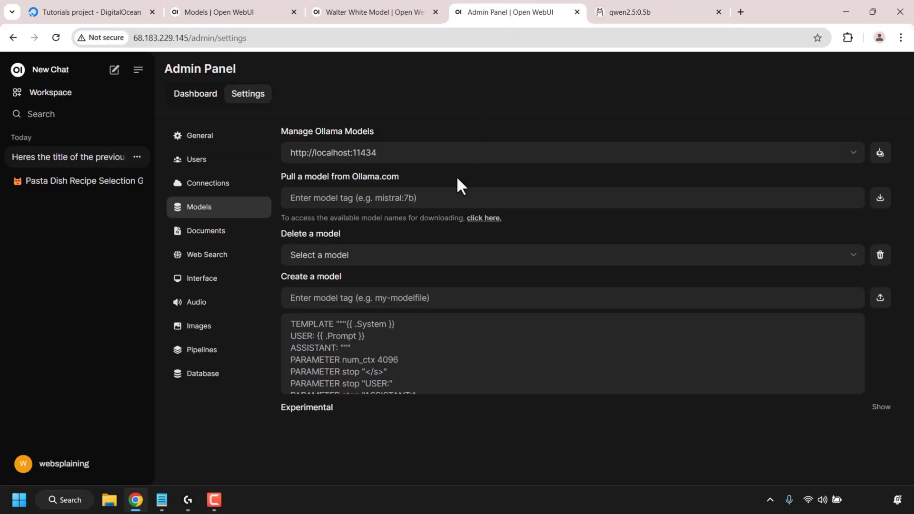
{"action": "left_click", "coordinate": [383, 204]}
{"action": "right_click", "coordinate": [383, 207]}
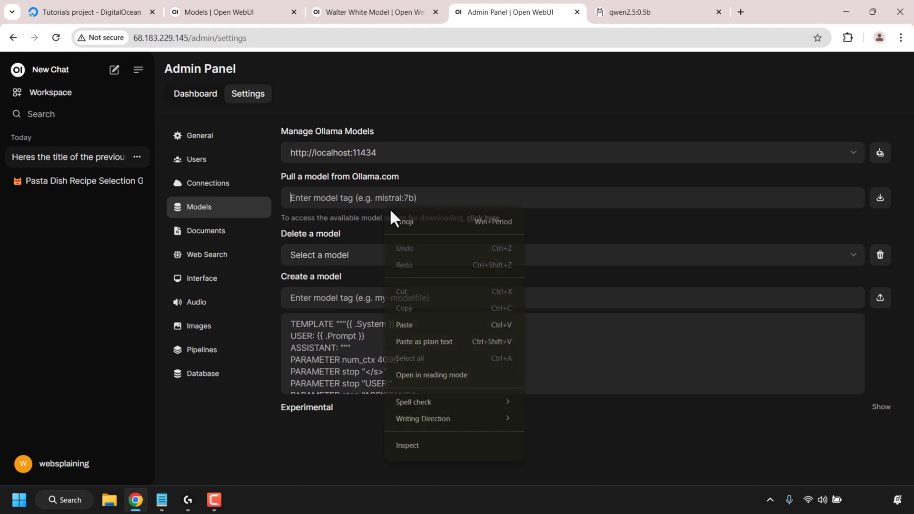
{"action": "left_click", "coordinate": [429, 324]}
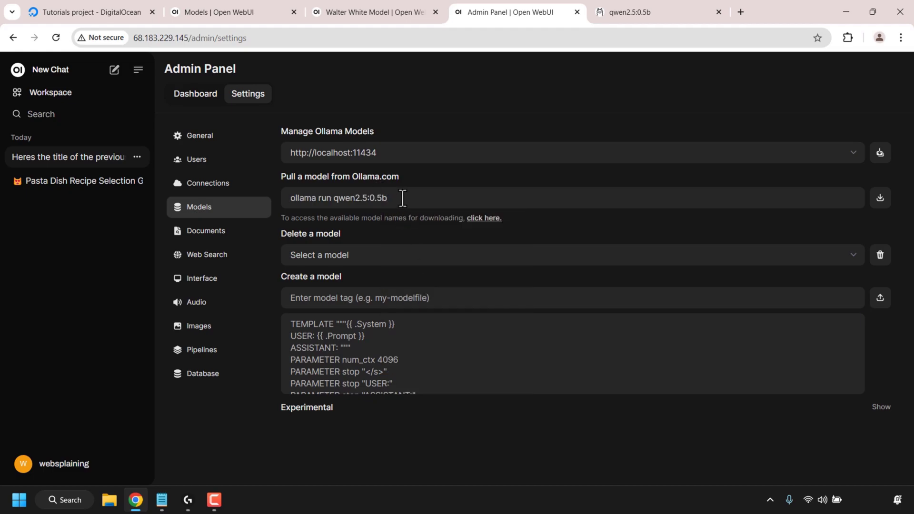
{"action": "left_click", "coordinate": [880, 199]}
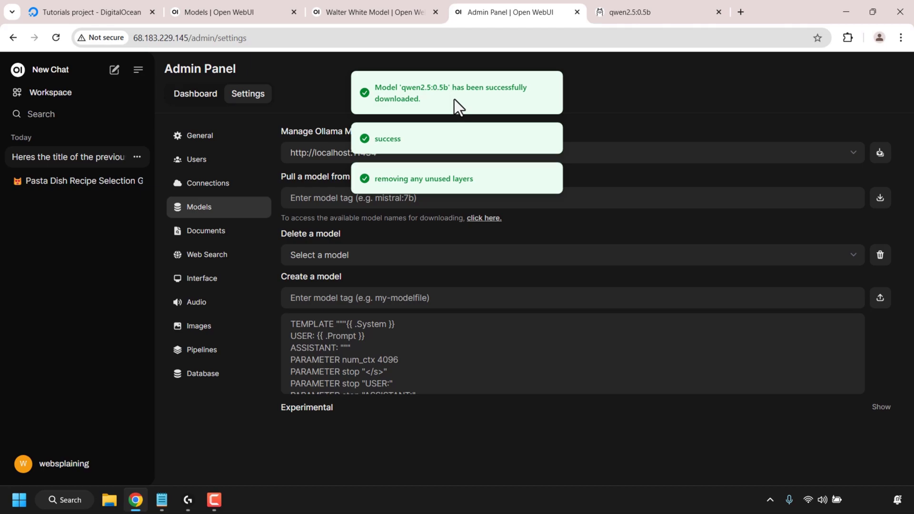
Step: Start a new chat using qwen2.5:0.5b and type 'why do humans need water?'
{"action": "left_click", "coordinate": [61, 72]}
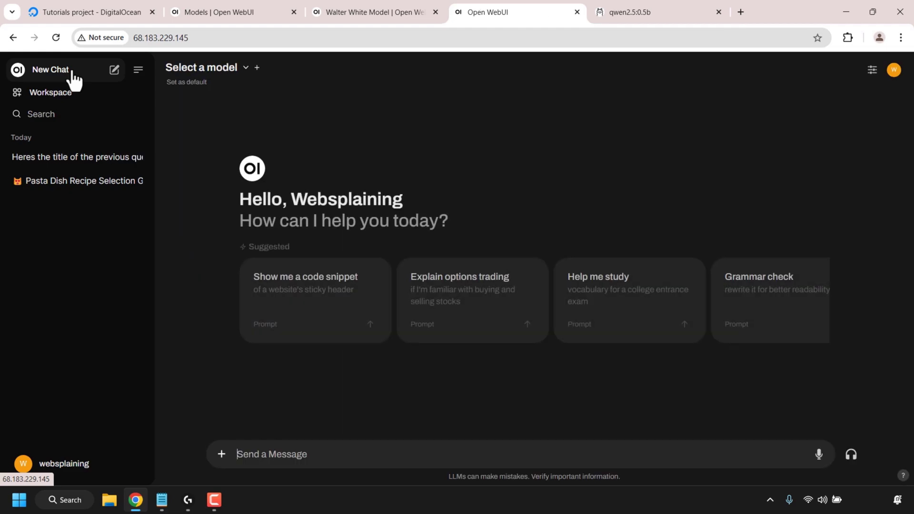
{"action": "left_click", "coordinate": [241, 69]}
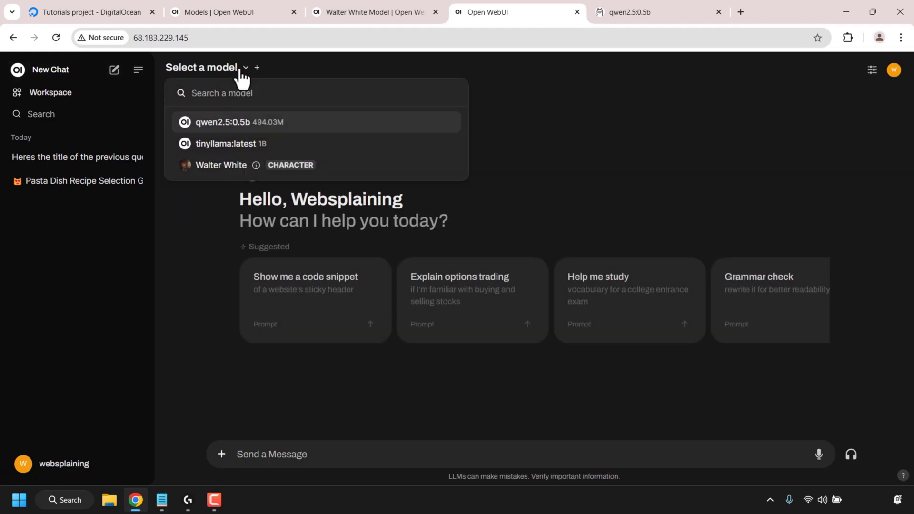
{"action": "left_click", "coordinate": [281, 127]}
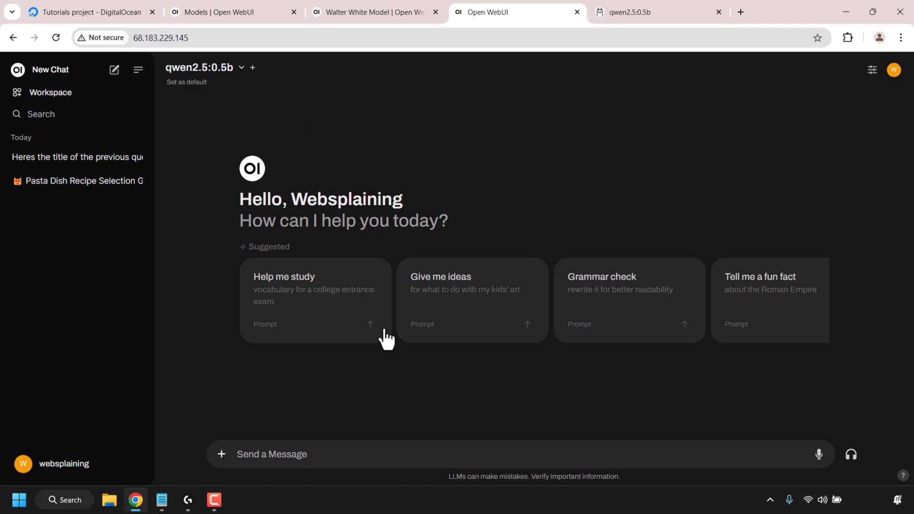
{"action": "left_click", "coordinate": [386, 451]}
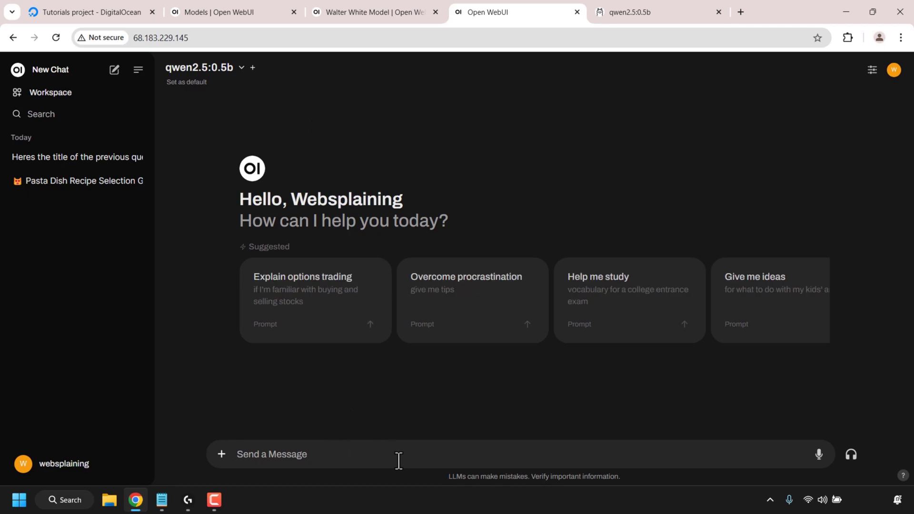
{"action": "type", "text": "why do humans "}
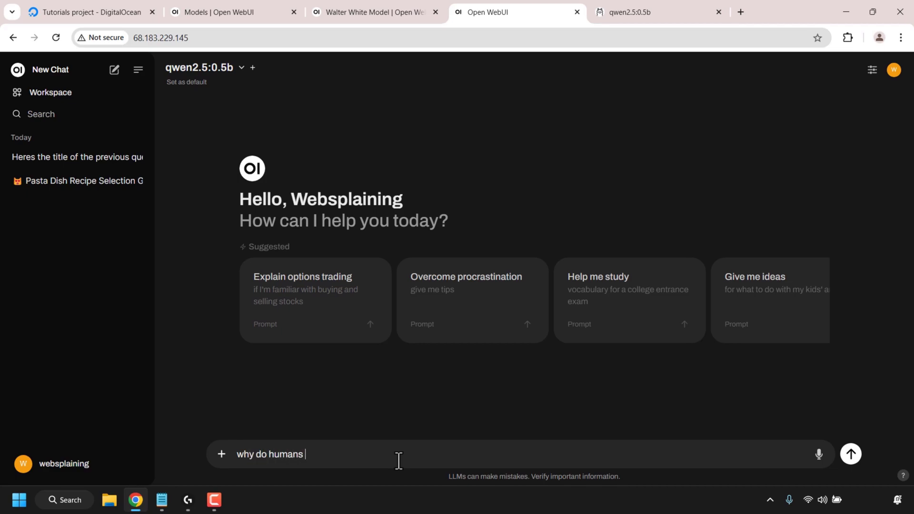
{"action": "type", "text": "need water?"}
Step: Send the water question, then back out of deleting the chat to keep it
{"action": "key", "text": "Return"}
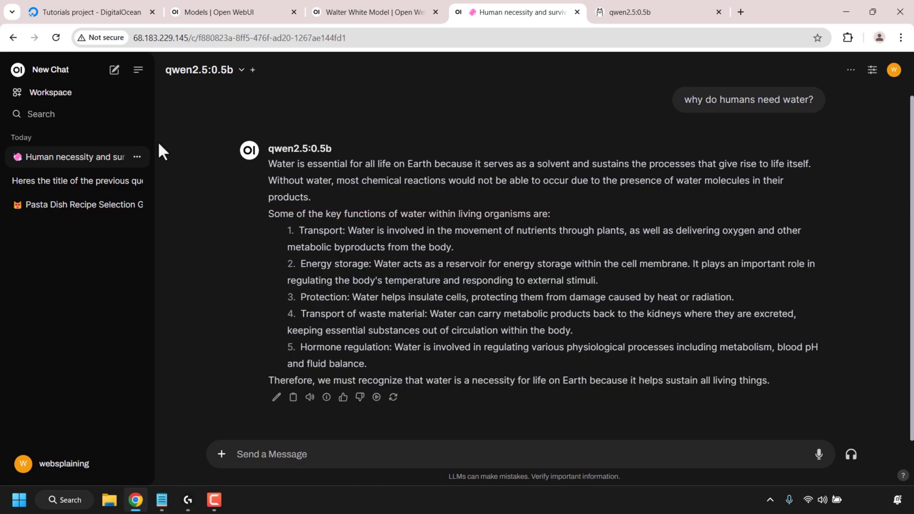
{"action": "left_click", "coordinate": [137, 161]}
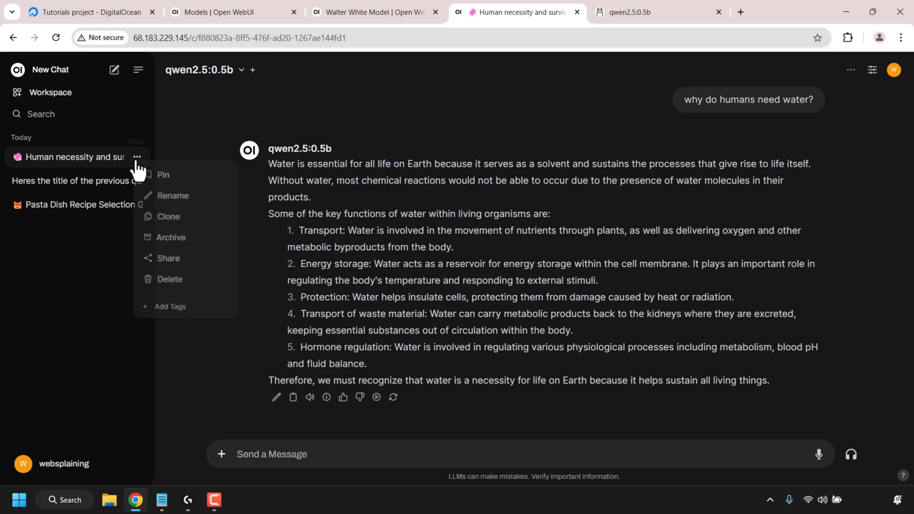
{"action": "left_click", "coordinate": [192, 281]}
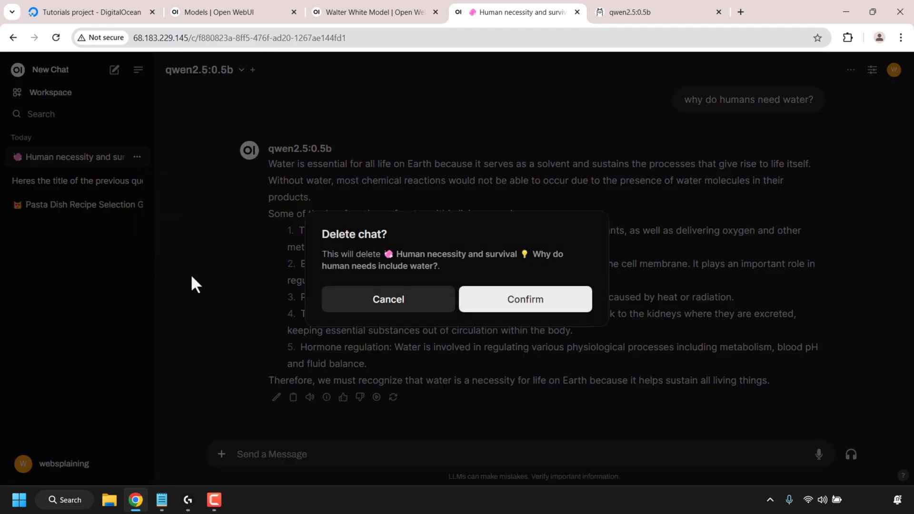
{"action": "left_click", "coordinate": [426, 309]}
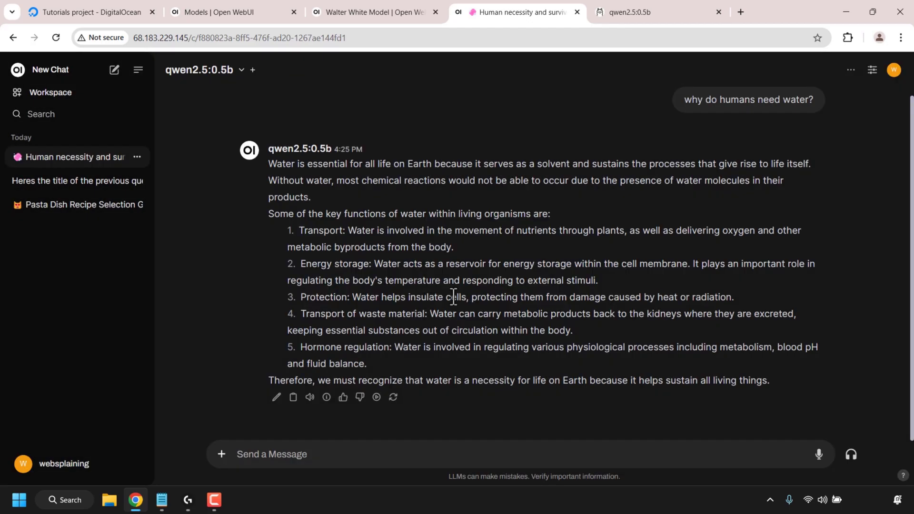